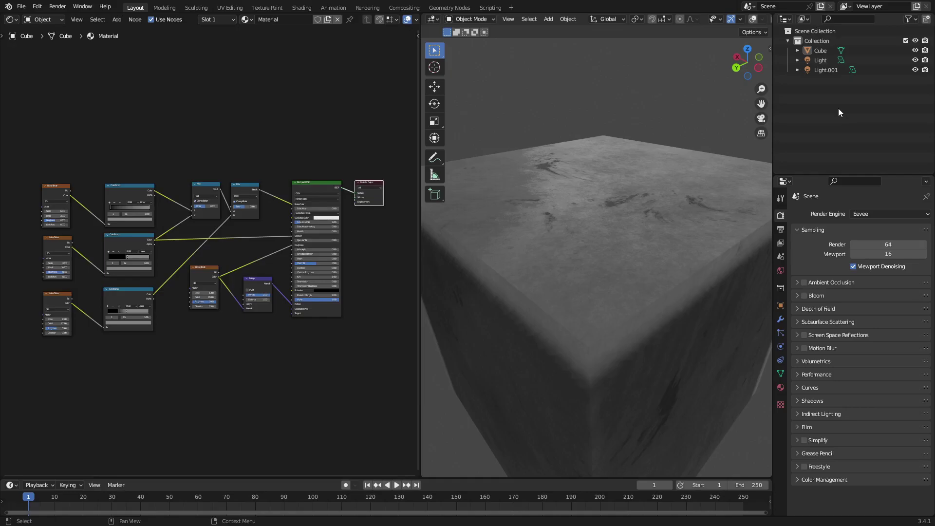
- Widen the shader node editor so the cube material's whole node tree fits in view
{"action": "mouse_move", "coordinate": [705, 239]}
{"action": "middle_mouse_down"}
{"action": "mouse_move", "coordinate": [658, 233]}
{"action": "mouse_move", "coordinate": [647, 241]}
{"action": "mouse_move", "coordinate": [691, 254]}
{"action": "mouse_move", "coordinate": [709, 237]}
{"action": "mouse_move", "coordinate": [698, 227]}
{"action": "mouse_move", "coordinate": [709, 246]}
{"action": "mouse_move", "coordinate": [696, 241]}
{"action": "middle_mouse_up"}
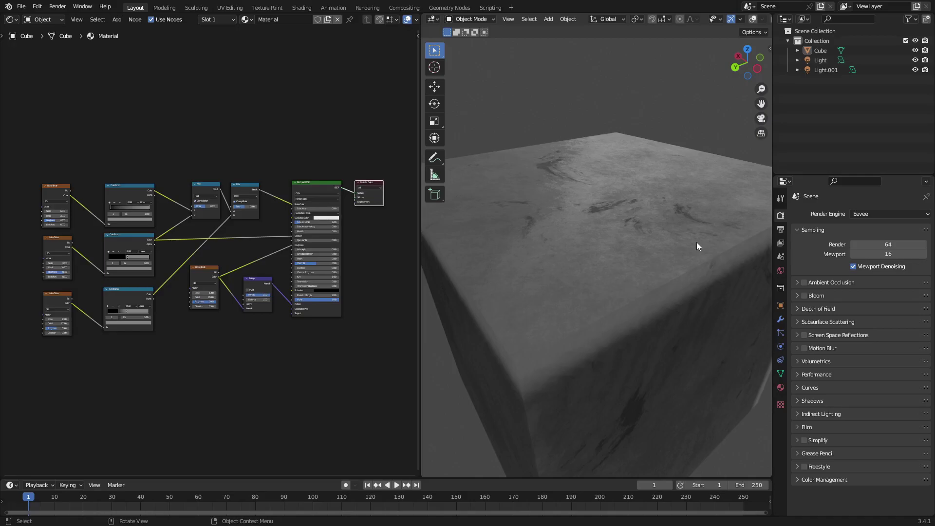
{"action": "middle_click_drag", "start_coordinate": [320, 329], "coordinate": [364, 355]}
{"action": "scroll", "coordinate": [363, 354], "scroll_direction": "up", "scroll_amount": 3}
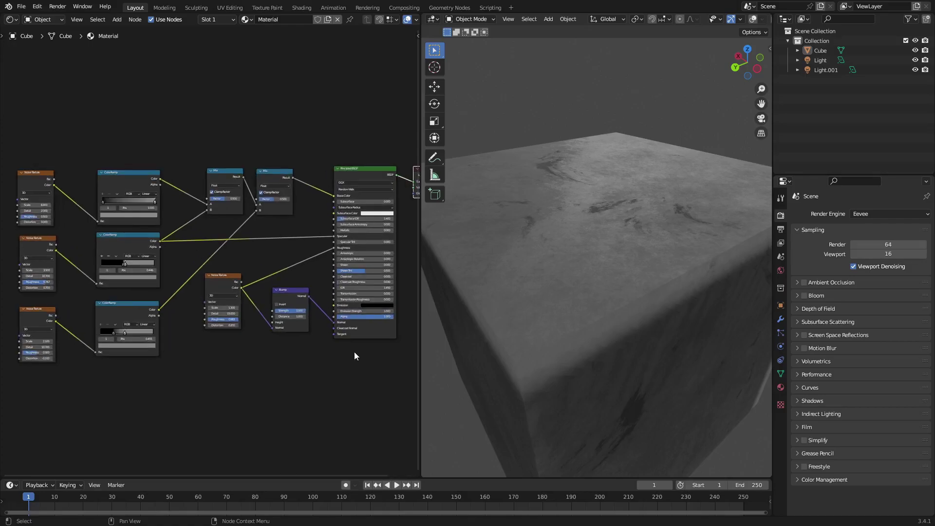
{"action": "middle_click_drag", "start_coordinate": [620, 291], "coordinate": [627, 291]}
{"action": "middle_click_drag", "start_coordinate": [275, 340], "coordinate": [275, 338]}
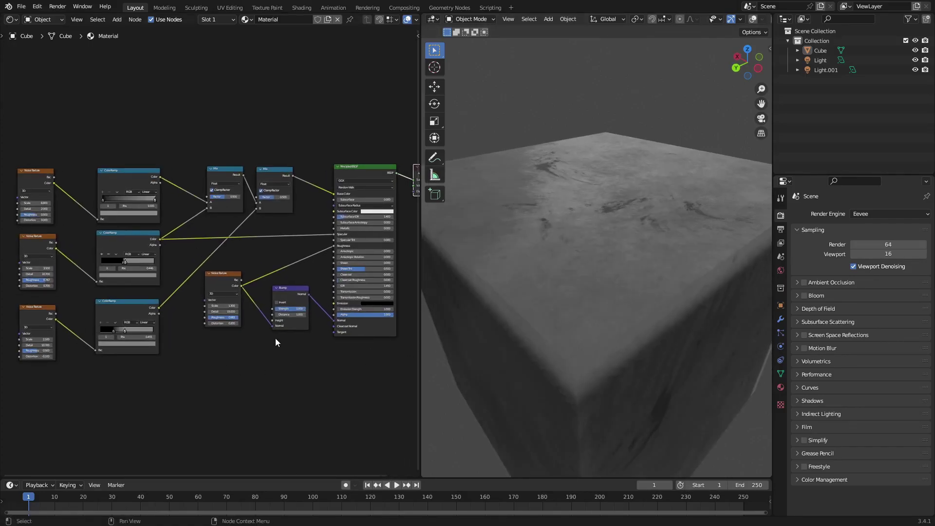
{"action": "left_click_drag", "start_coordinate": [419, 18], "coordinate": [592, 19]}
{"action": "scroll", "coordinate": [434, 307], "scroll_direction": "up", "scroll_amount": 2}
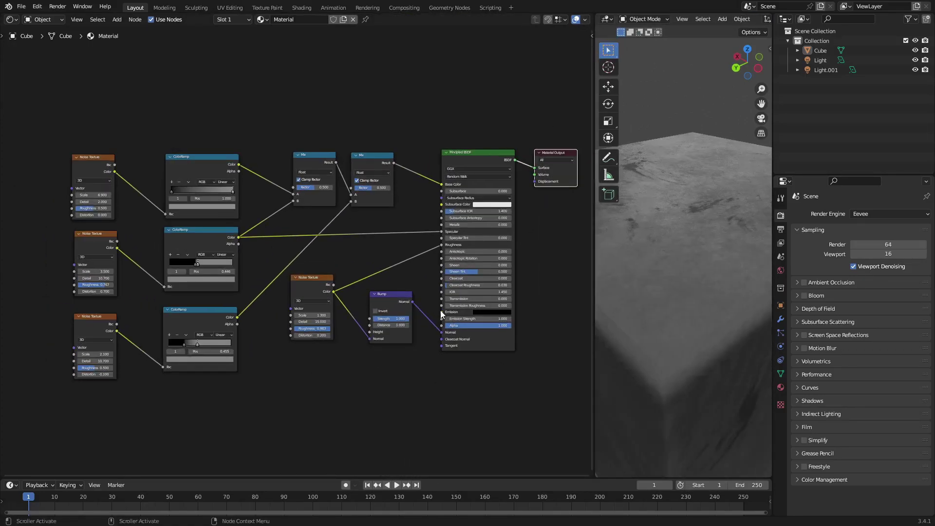
{"action": "middle_click_drag", "start_coordinate": [433, 307], "coordinate": [401, 317]}
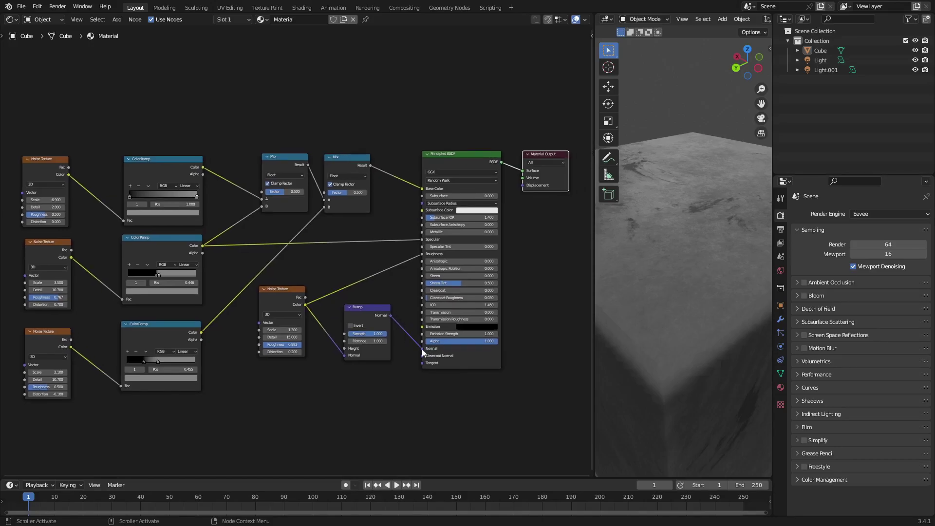
- Move the Bump node and the Noise Texture feeding it further down, clear of the other nodes
{"action": "left_click_drag", "start_coordinate": [414, 399], "coordinate": [271, 406]}
{"action": "left_click_drag", "start_coordinate": [421, 350], "coordinate": [421, 348]}
{"action": "middle_click_drag", "start_coordinate": [364, 341], "coordinate": [408, 255]}
{"action": "mouse_move", "coordinate": [299, 322]}
{"action": "left_mouse_down"}
{"action": "mouse_move", "coordinate": [267, 359]}
{"action": "mouse_move", "coordinate": [298, 330]}
{"action": "left_mouse_up"}
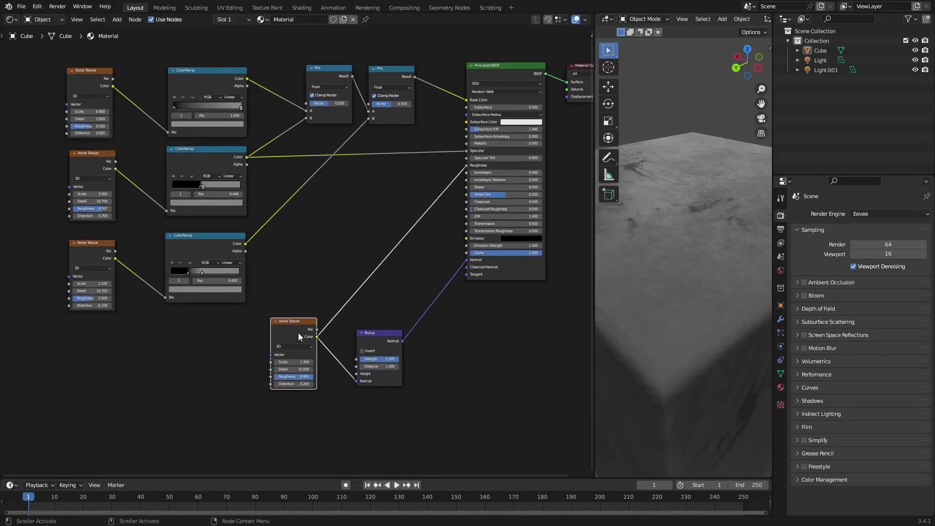
{"action": "left_click_drag", "start_coordinate": [454, 397], "coordinate": [288, 487]}
{"action": "middle_click_drag", "start_coordinate": [324, 246], "coordinate": [337, 374]}
- Move the second and third Noise Texture and ColorRamp pairs far down, leaving the first pair isolated with its nodes close together
{"action": "left_click_drag", "start_coordinate": [282, 379], "coordinate": [69, 263]}
{"action": "left_click_drag", "start_coordinate": [86, 269], "coordinate": [36, 521]}
{"action": "middle_click_drag", "start_coordinate": [168, 258], "coordinate": [170, 333]}
{"action": "scroll", "coordinate": [170, 326], "scroll_direction": "up", "scroll_amount": 3}
{"action": "middle_click_drag", "start_coordinate": [164, 291], "coordinate": [263, 313]}
{"action": "left_click_drag", "start_coordinate": [154, 210], "coordinate": [210, 208]}
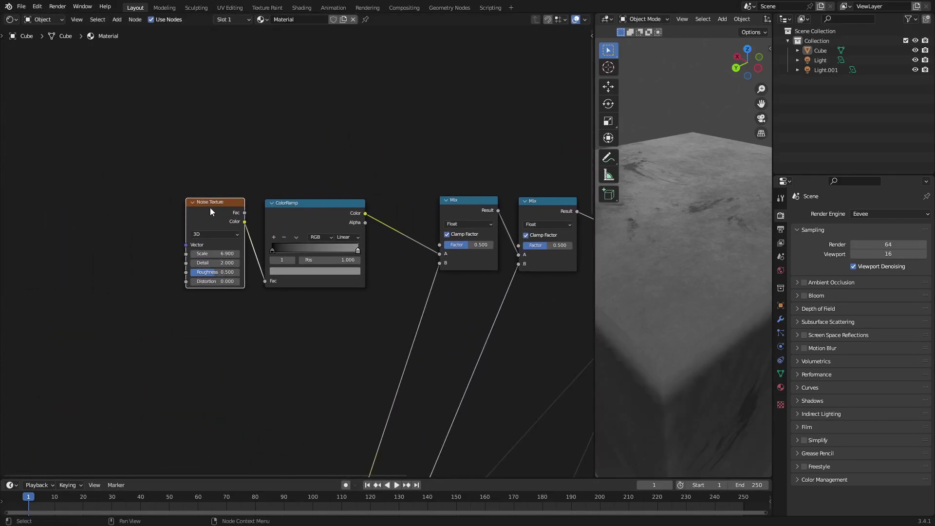
{"action": "left_click", "coordinate": [277, 204]}
{"action": "middle_click_drag", "start_coordinate": [278, 204], "coordinate": [290, 236]}
{"action": "key", "text": "shift+a"}
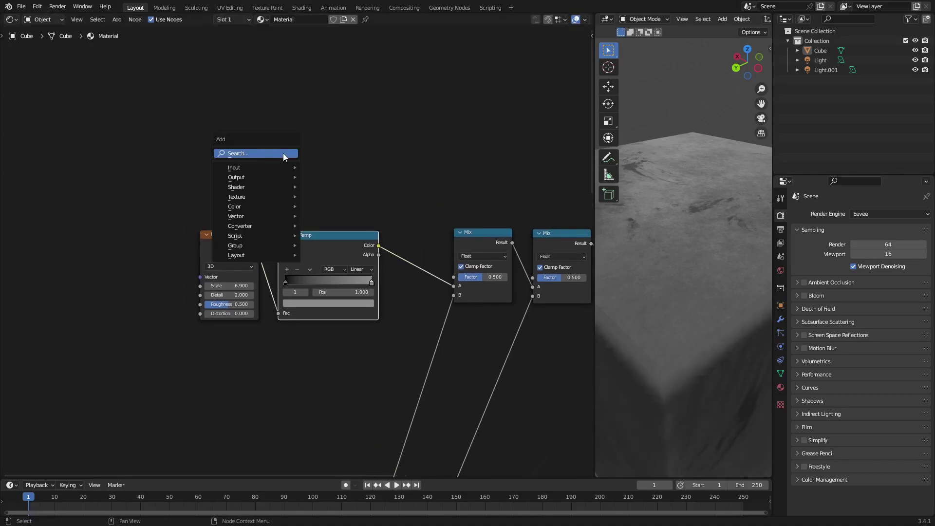
{"action": "left_click", "coordinate": [284, 154]}
{"action": "type", "text": "noise"}
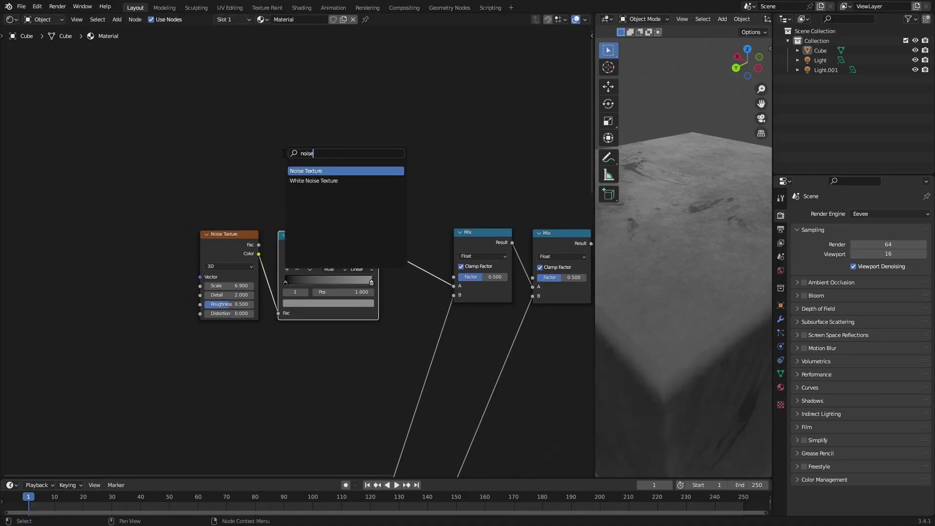
{"action": "key", "text": "Escape"}
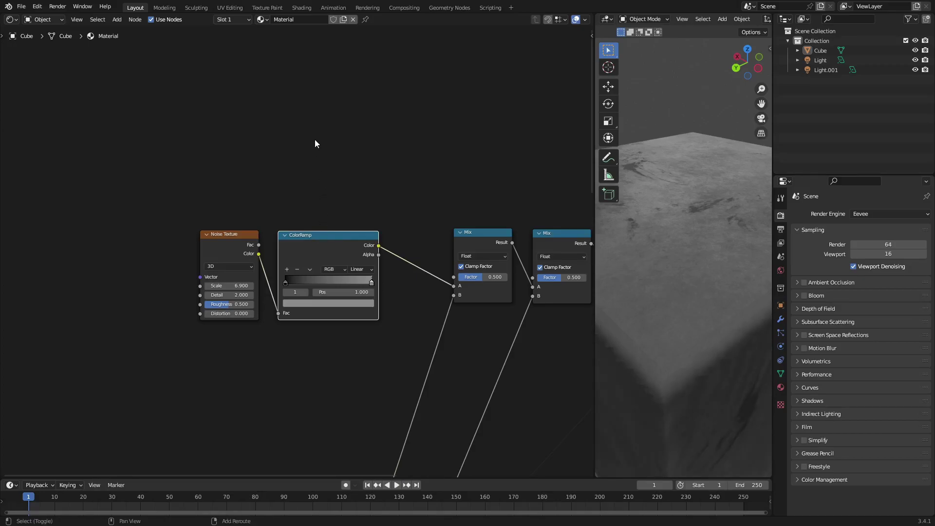
{"action": "key", "text": "shift+a"}
{"action": "left_click", "coordinate": [315, 141]}
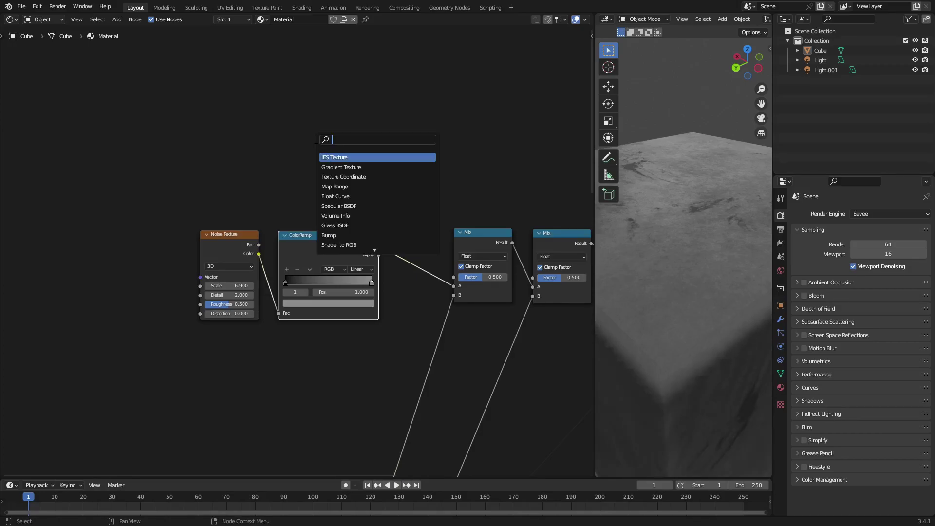
{"action": "type", "text": "color"}
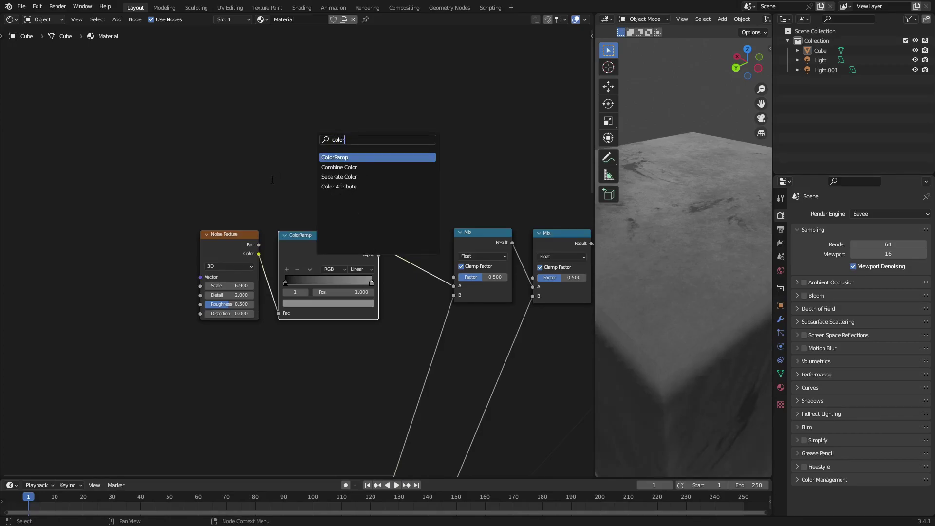
{"action": "key", "text": "Escape"}
- Line up the first Noise Texture with its ColorRamp and enlarge the 3D viewport beside the node editor
{"action": "middle_click_drag", "start_coordinate": [346, 249], "coordinate": [382, 242]}
{"action": "scroll", "coordinate": [300, 274], "scroll_direction": "up", "scroll_amount": 3}
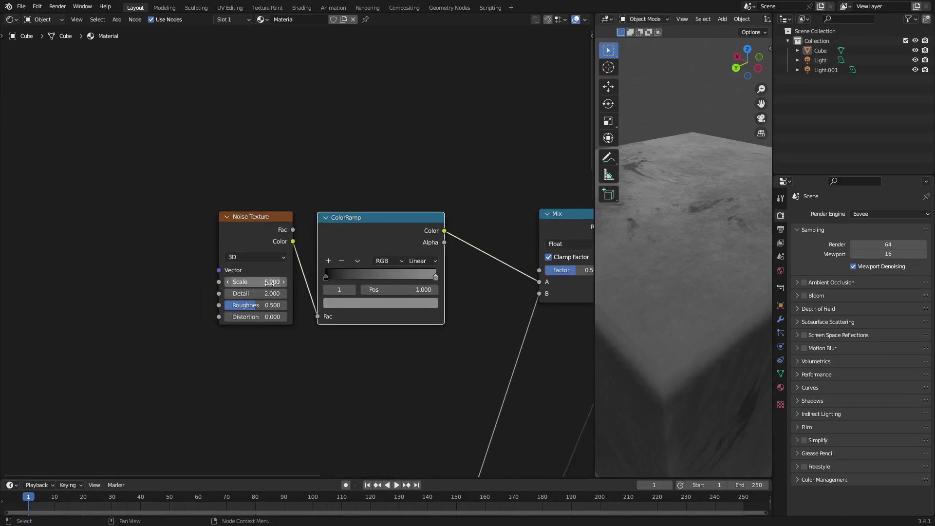
{"action": "middle_click_drag", "start_coordinate": [388, 308], "coordinate": [365, 309]}
{"action": "left_click_drag", "start_coordinate": [244, 218], "coordinate": [251, 219]}
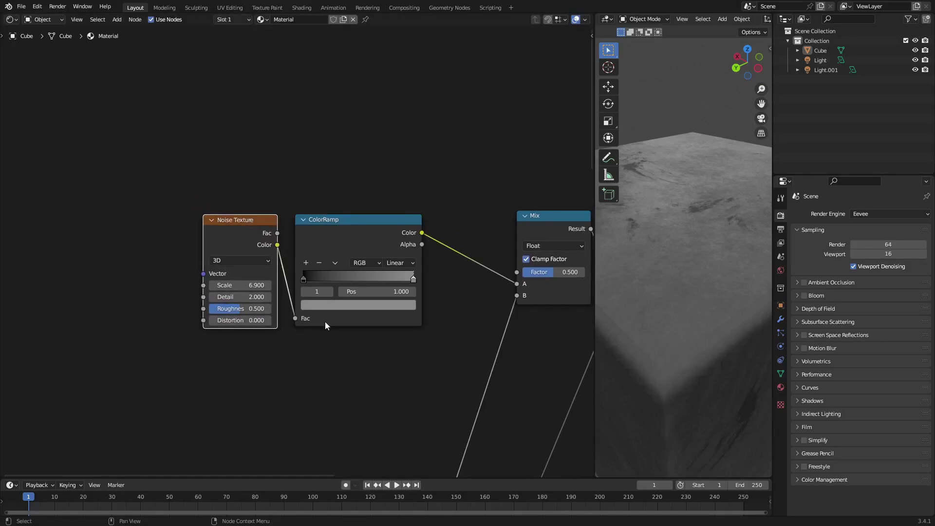
{"action": "middle_click_drag", "start_coordinate": [388, 265], "coordinate": [177, 256]}
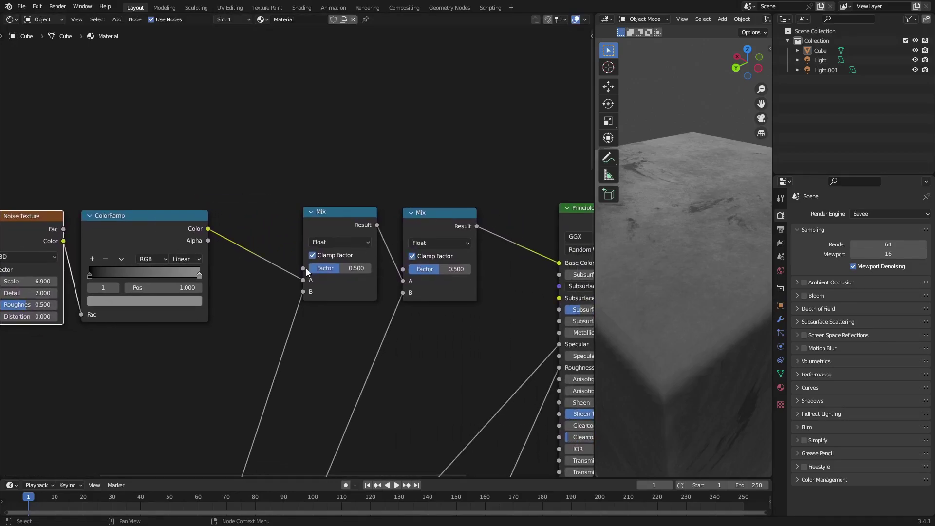
{"action": "middle_click_drag", "start_coordinate": [477, 283], "coordinate": [454, 282]}
{"action": "scroll", "coordinate": [454, 285], "scroll_direction": "down", "scroll_amount": 3}
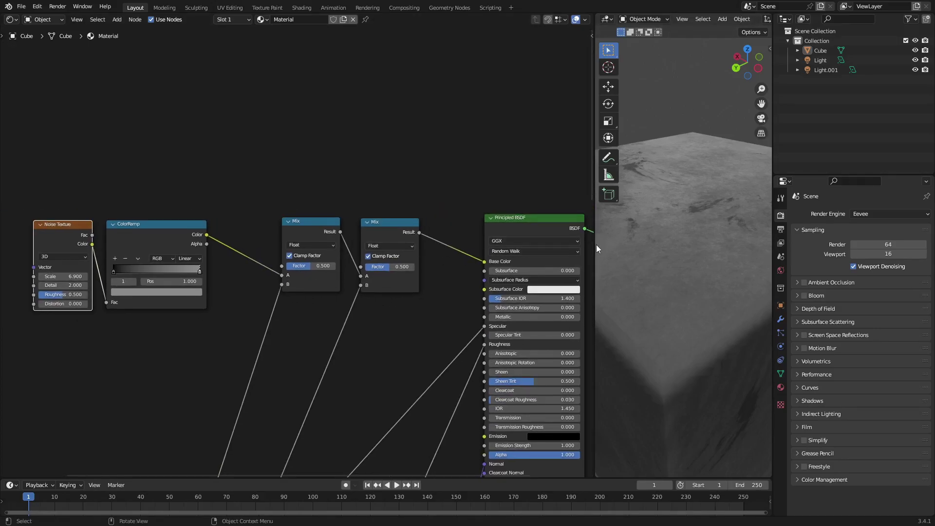
{"action": "left_click_drag", "start_coordinate": [596, 244], "coordinate": [548, 244]}
- Link the first ColorRamp's Color directly to the Principled BSDF's Base Color and inspect the cube
{"action": "left_click_drag", "start_coordinate": [258, 275], "coordinate": [461, 261]}
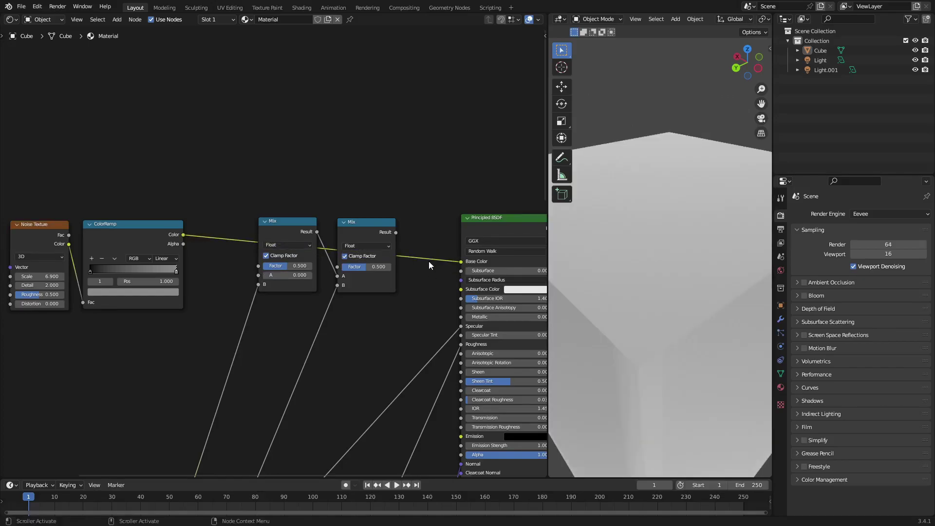
{"action": "middle_click_drag", "start_coordinate": [428, 265], "coordinate": [377, 270]}
{"action": "middle_click_drag", "start_coordinate": [697, 229], "coordinate": [630, 263]}
{"action": "middle_click_drag", "start_coordinate": [260, 311], "coordinate": [422, 304]}
{"action": "mouse_move", "coordinate": [639, 261]}
{"action": "middle_mouse_down"}
{"action": "mouse_move", "coordinate": [611, 259]}
{"action": "mouse_move", "coordinate": [641, 265]}
{"action": "middle_mouse_up"}
{"action": "middle_click_drag", "start_coordinate": [377, 359], "coordinate": [283, 265]}
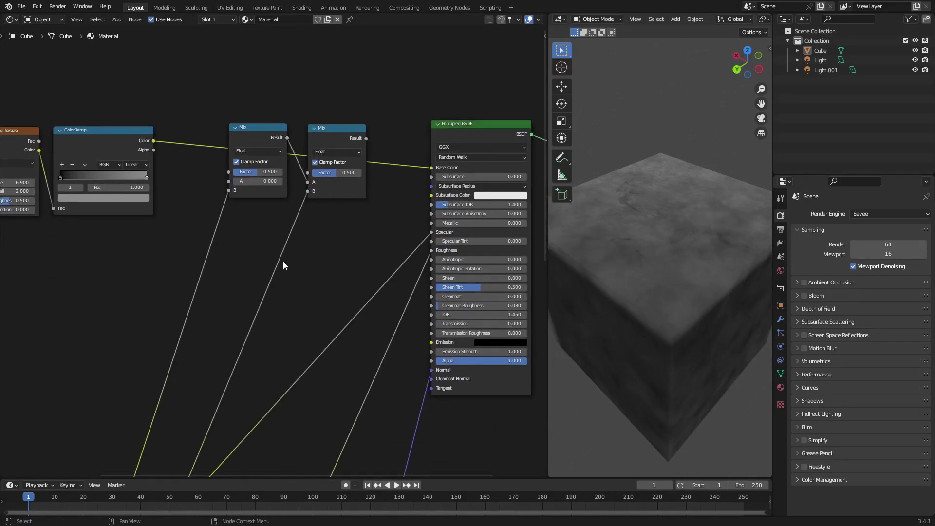
{"action": "middle_click_drag", "start_coordinate": [422, 273], "coordinate": [379, 363]}
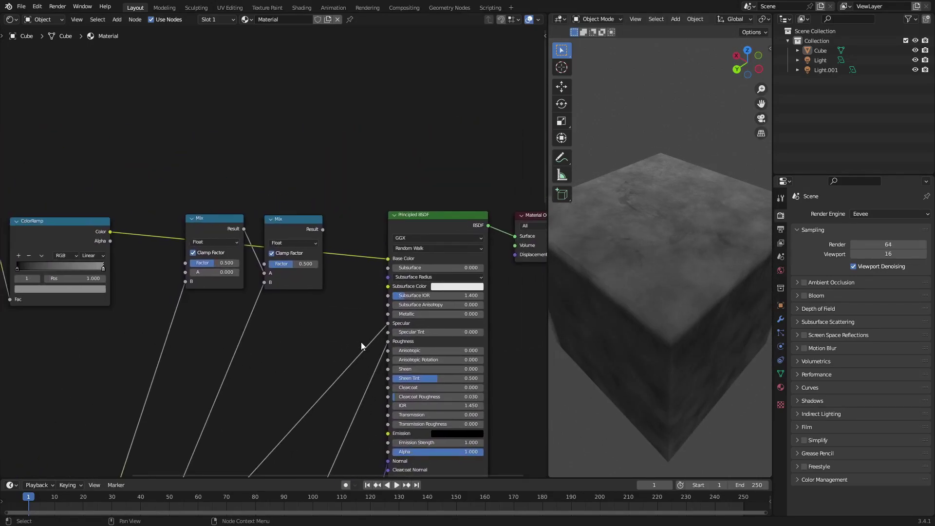
- Duplicate the Principled BSDF above the original, link the first ColorRamp's Color to its Base Color, and connect it to the Material Output's Surface
{"action": "scroll", "coordinate": [294, 255], "scroll_direction": "down", "scroll_amount": 3}
{"action": "middle_click_drag", "start_coordinate": [376, 264], "coordinate": [387, 265]}
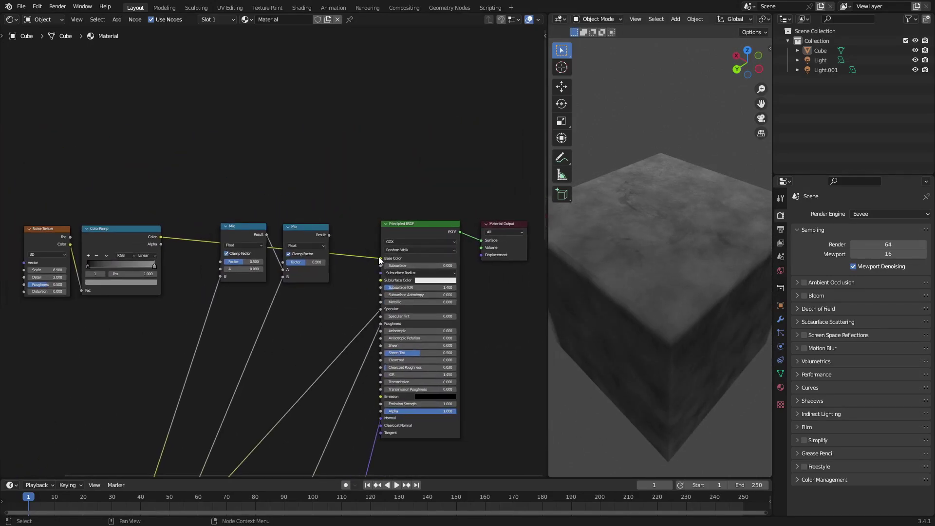
{"action": "left_click", "coordinate": [416, 235]}
{"action": "key", "text": "shift+d"}
{"action": "left_click", "coordinate": [283, 297]}
{"action": "middle_click_drag", "start_coordinate": [283, 297], "coordinate": [284, 316]}
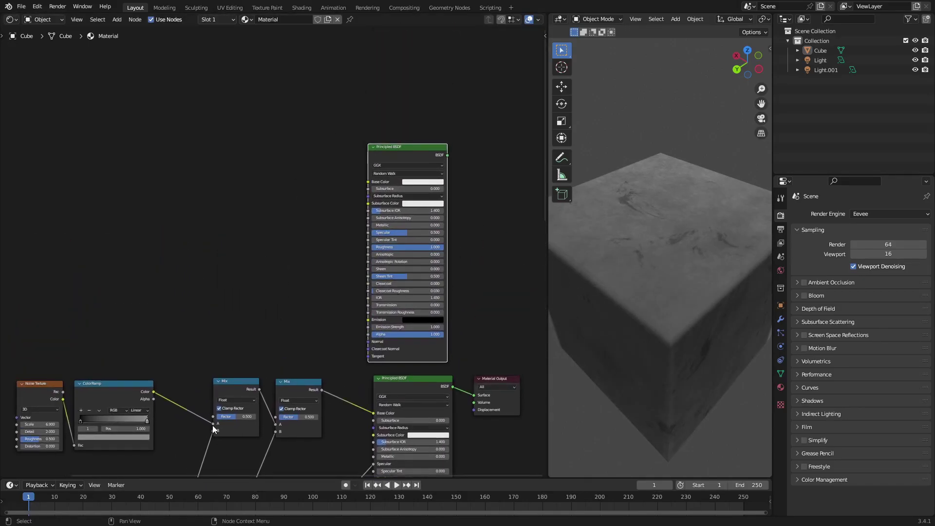
{"action": "left_click_drag", "start_coordinate": [154, 391], "coordinate": [375, 185]}
{"action": "left_click_drag", "start_coordinate": [447, 155], "coordinate": [471, 398]}
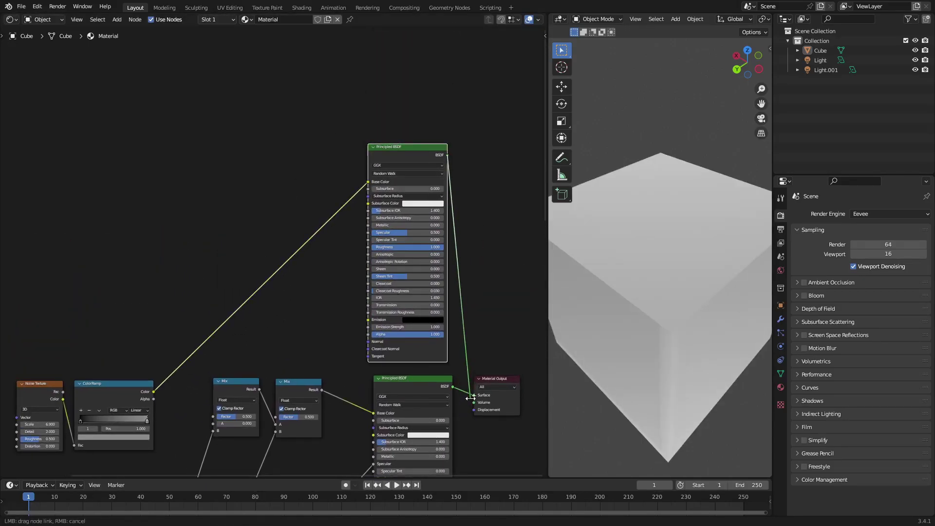
{"action": "middle_click_drag", "start_coordinate": [328, 326], "coordinate": [374, 318]}
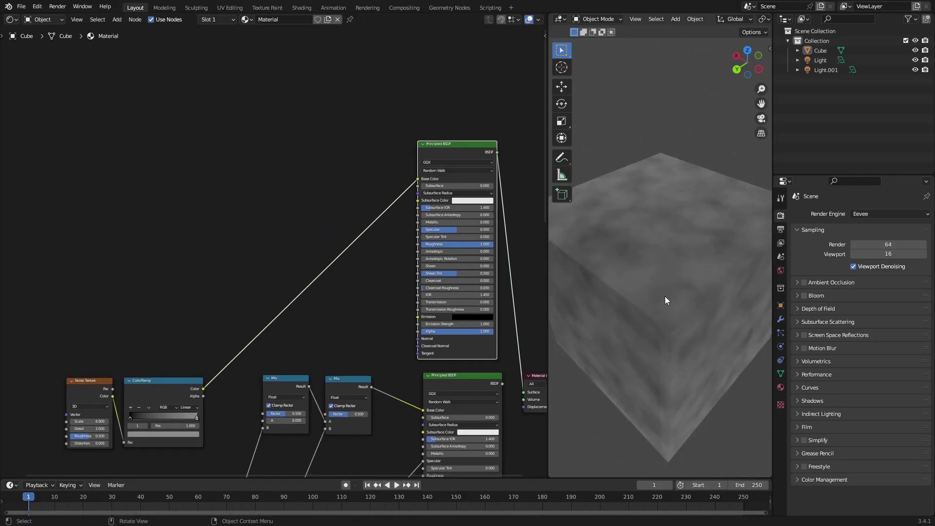
{"action": "middle_click_drag", "start_coordinate": [655, 288], "coordinate": [690, 234]}
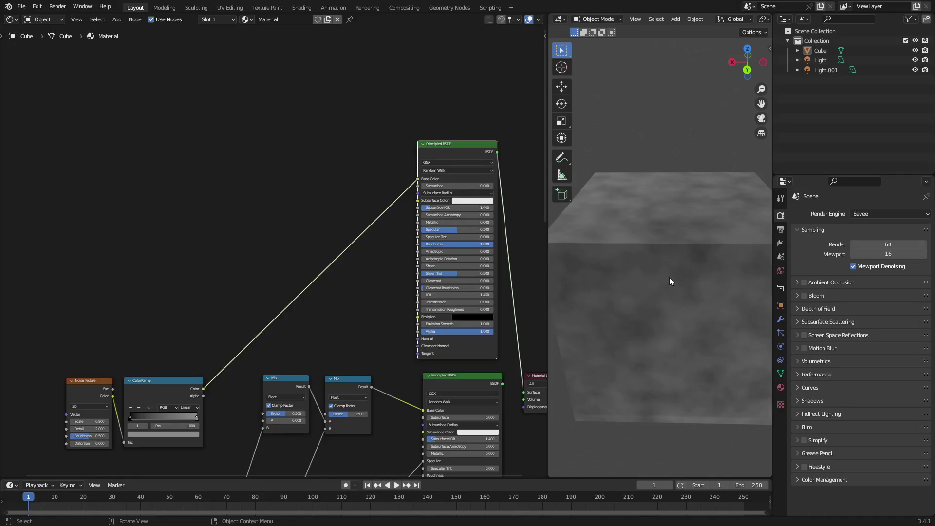
- Delete the duplicate Principled BSDF and link the first ColorRamp's Color to input A of the first Mix node
{"action": "middle_click_drag", "start_coordinate": [389, 327], "coordinate": [368, 222]}
{"action": "key", "text": "x"}
{"action": "left_click_drag", "start_coordinate": [178, 304], "coordinate": [238, 336]}
- Move the second and third Noise Texture and ColorRamp pairs back up, stacked directly beneath the first pair
{"action": "middle_click_drag", "start_coordinate": [382, 295], "coordinate": [380, 280]}
{"action": "middle_click_drag", "start_coordinate": [263, 390], "coordinate": [354, 203]}
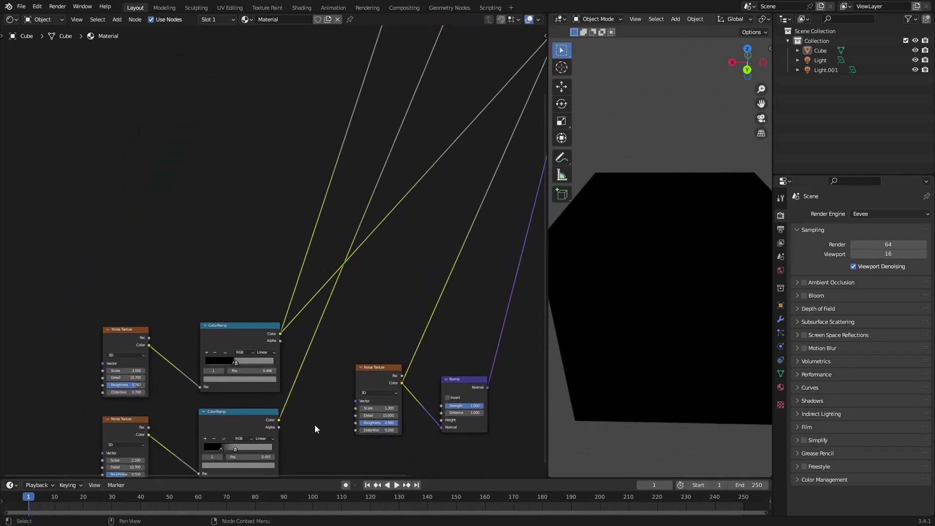
{"action": "middle_click_drag", "start_coordinate": [316, 426], "coordinate": [330, 381]}
{"action": "left_click_drag", "start_coordinate": [340, 413], "coordinate": [113, 271]}
{"action": "middle_click_drag", "start_coordinate": [152, 286], "coordinate": [141, 368]}
{"action": "left_click_drag", "start_coordinate": [140, 364], "coordinate": [227, 69]}
{"action": "left_click_drag", "start_coordinate": [424, 265], "coordinate": [311, 72]}
{"action": "middle_click_drag", "start_coordinate": [363, 141], "coordinate": [364, 201]}
{"action": "left_click", "coordinate": [387, 233]}
{"action": "scroll", "coordinate": [388, 238], "scroll_direction": "up", "scroll_amount": 3}
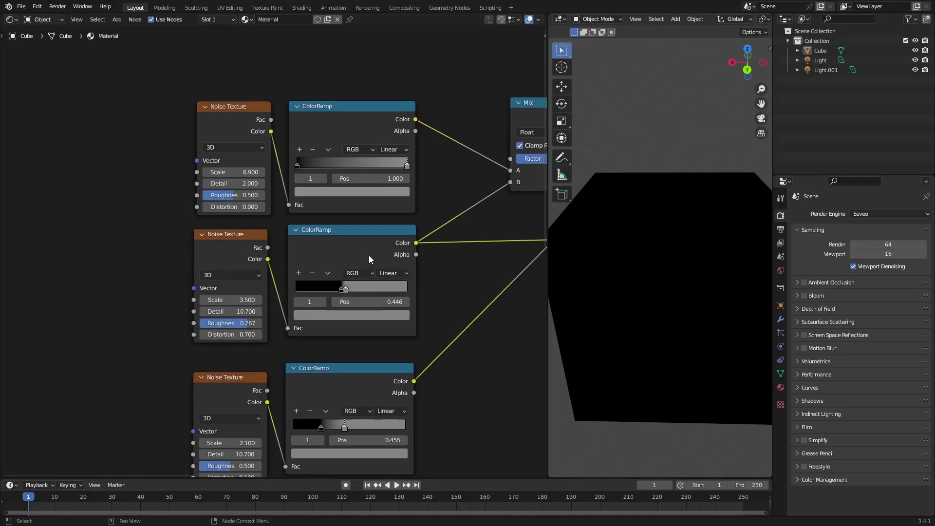
{"action": "left_click", "coordinate": [369, 256]}
- Connect the original Principled BSDF's output to the Material Output's Surface
{"action": "middle_click_drag", "start_coordinate": [445, 274], "coordinate": [35, 310]}
{"action": "middle_click_drag", "start_coordinate": [384, 277], "coordinate": [289, 286]}
{"action": "left_click_drag", "start_coordinate": [385, 158], "coordinate": [417, 172]}
{"action": "middle_click_drag", "start_coordinate": [185, 312], "coordinate": [379, 282]}
{"action": "middle_click_drag", "start_coordinate": [245, 304], "coordinate": [438, 273]}
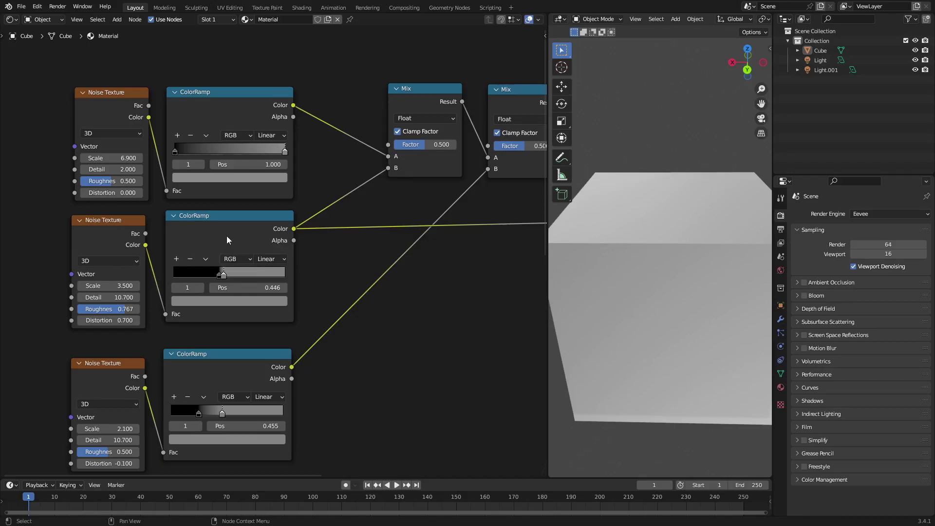
- Try the second ColorRamp's light stop at position 0.649, undo that change, and check the cube
{"action": "left_click", "coordinate": [248, 230]}
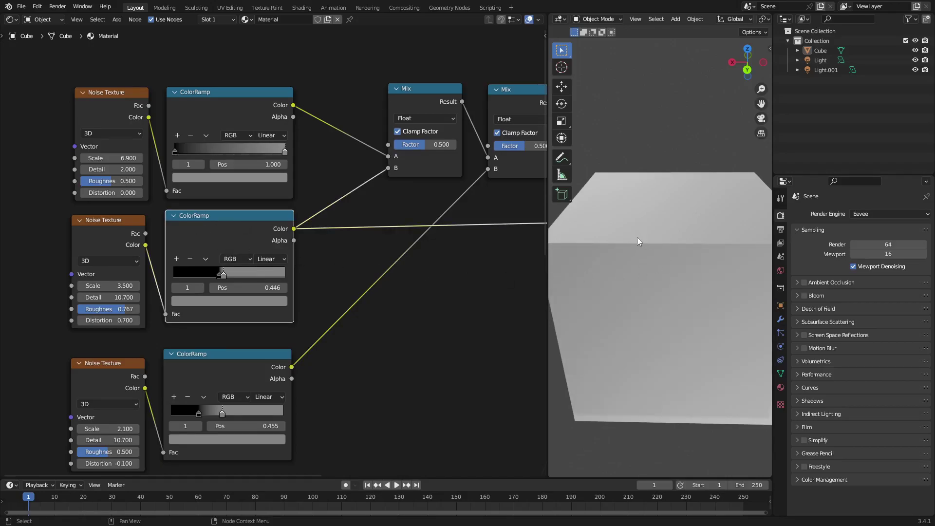
{"action": "middle_click_drag", "start_coordinate": [627, 230], "coordinate": [684, 208]}
{"action": "mouse_move", "coordinate": [223, 275]}
{"action": "left_mouse_down"}
{"action": "mouse_move", "coordinate": [239, 274]}
{"action": "mouse_move", "coordinate": [215, 275]}
{"action": "mouse_move", "coordinate": [298, 273]}
{"action": "mouse_move", "coordinate": [248, 275]}
{"action": "left_mouse_up"}
{"action": "key", "text": "ctrl+z"}
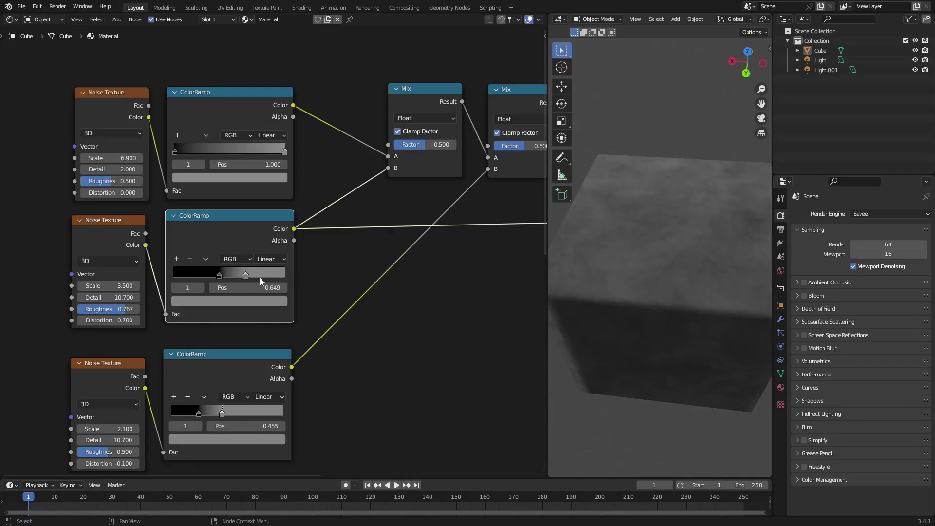
{"action": "middle_click_drag", "start_coordinate": [674, 255], "coordinate": [746, 218]}
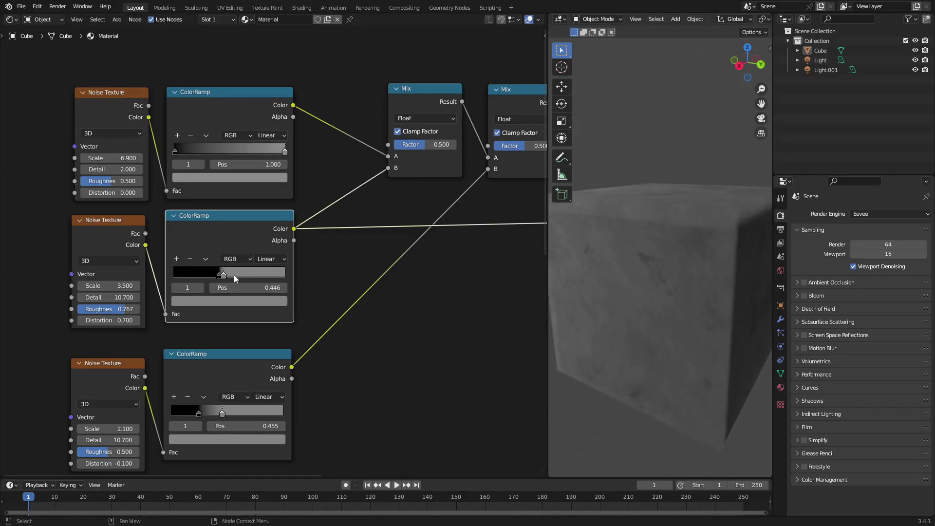
- Try a Distortion of 0 on the second Noise Texture, compare the cube's surface, and restore the value to 0.7
{"action": "middle_click_drag", "start_coordinate": [628, 280], "coordinate": [674, 211]}
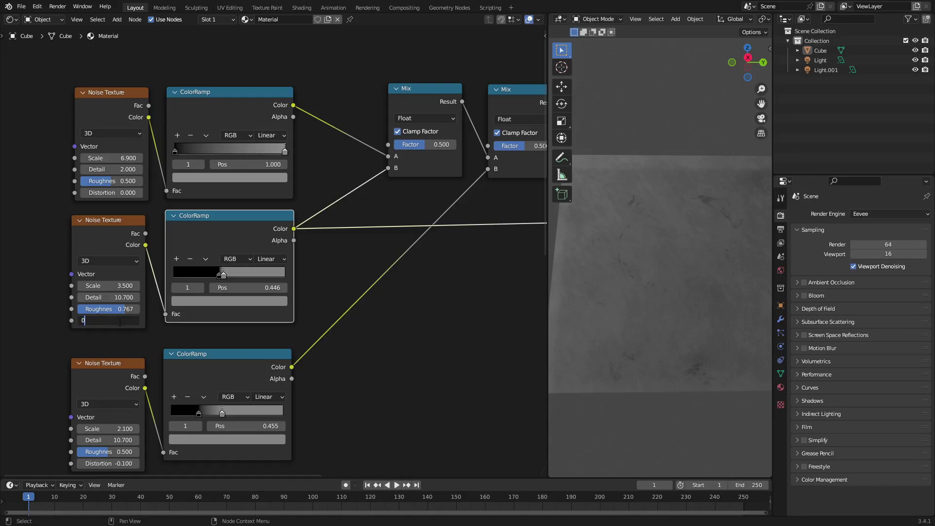
{"action": "key", "text": "Return"}
{"action": "mouse_move", "coordinate": [633, 271]}
{"action": "middle_mouse_down"}
{"action": "mouse_move", "coordinate": [694, 233]}
{"action": "mouse_move", "coordinate": [687, 323]}
{"action": "mouse_move", "coordinate": [645, 291]}
{"action": "mouse_move", "coordinate": [640, 264]}
{"action": "mouse_move", "coordinate": [598, 235]}
{"action": "mouse_move", "coordinate": [633, 278]}
{"action": "middle_mouse_up"}
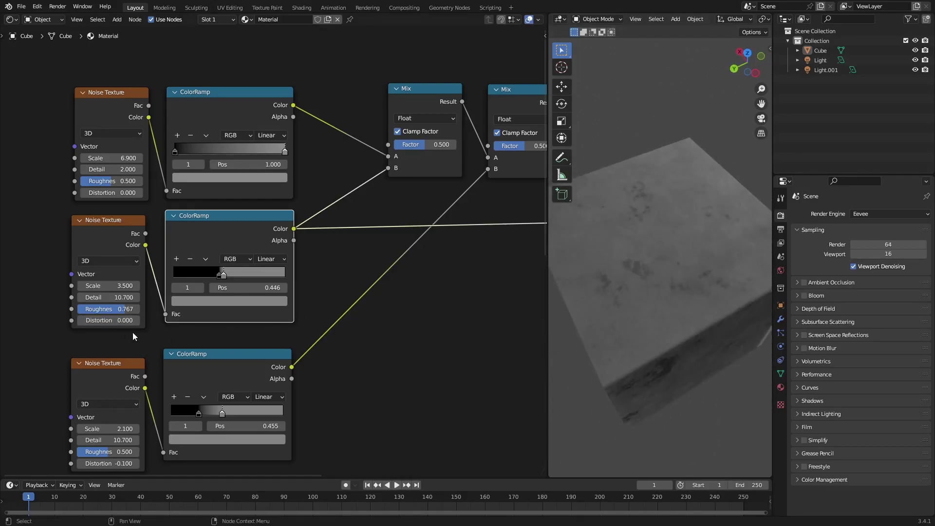
{"action": "mouse_move", "coordinate": [119, 321]}
{"action": "left_mouse_down"}
{"action": "mouse_move", "coordinate": [141, 322]}
{"action": "mouse_move", "coordinate": [119, 322]}
{"action": "left_mouse_up"}
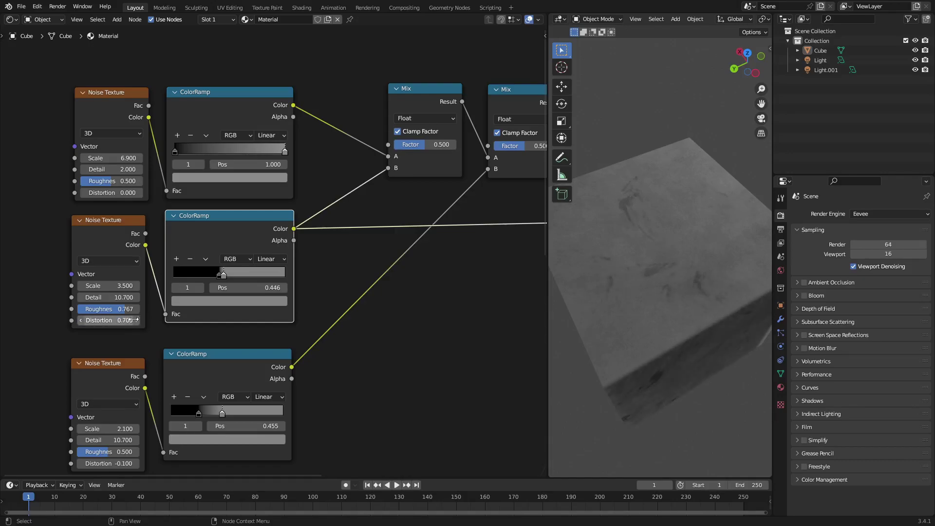
{"action": "middle_click_drag", "start_coordinate": [609, 272], "coordinate": [746, 262]}
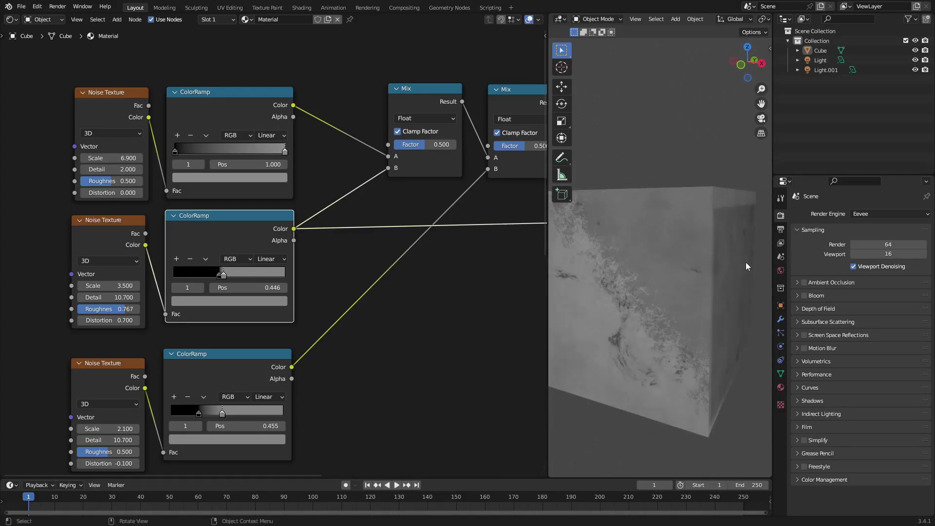
- Select the third ColorRamp and examine its settings and the pattern on the cube
{"action": "middle_click_drag", "start_coordinate": [385, 363], "coordinate": [482, 286]}
{"action": "left_click", "coordinate": [300, 297]}
{"action": "middle_click_drag", "start_coordinate": [614, 291], "coordinate": [654, 264]}
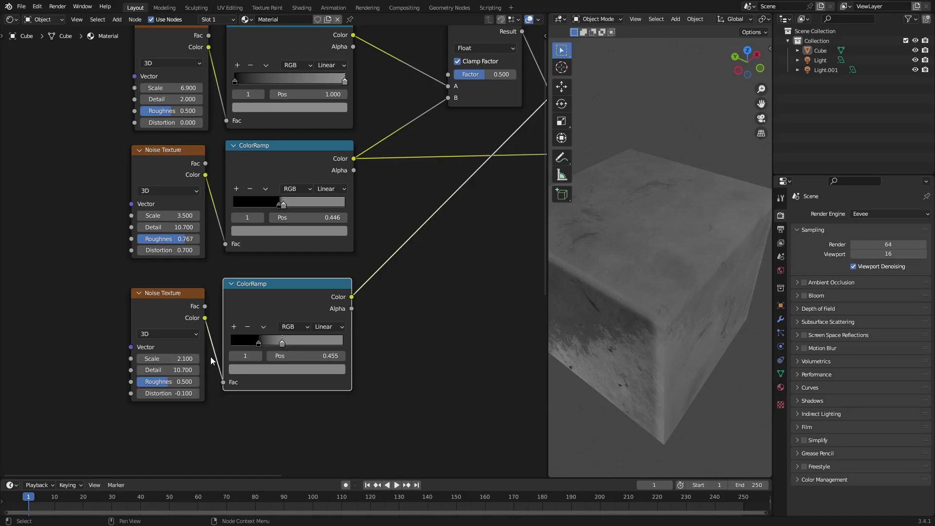
- Try a Scale of 2.4 on the third Noise Texture, compare the cube's surface, and restore the value to 2.1
{"action": "scroll", "coordinate": [166, 363], "scroll_direction": "down", "scroll_amount": 4, "text": "ctrl"}
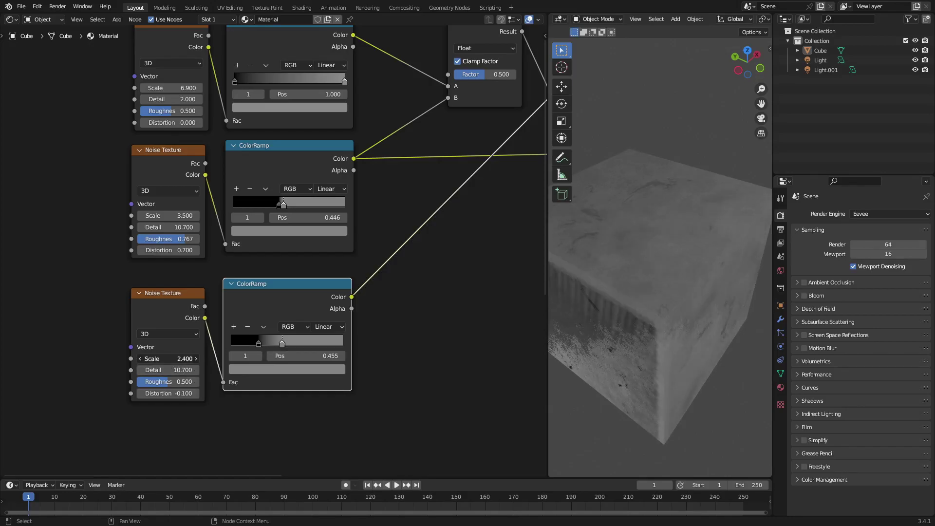
{"action": "scroll", "coordinate": [166, 359], "scroll_direction": "up", "scroll_amount": 4, "text": "ctrl"}
{"action": "middle_click_drag", "start_coordinate": [676, 244], "coordinate": [586, 326]}
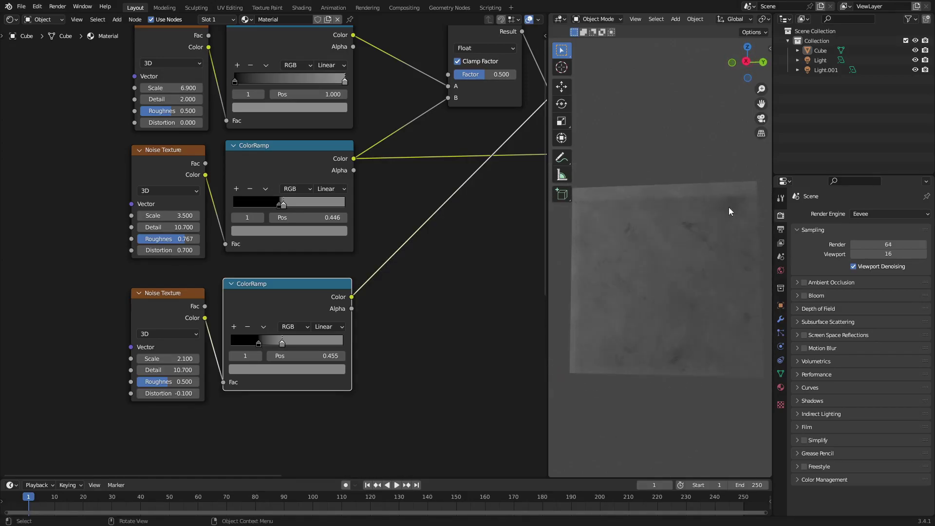
{"action": "scroll", "coordinate": [165, 359], "scroll_direction": "down", "scroll_amount": 1, "text": "ctrl"}
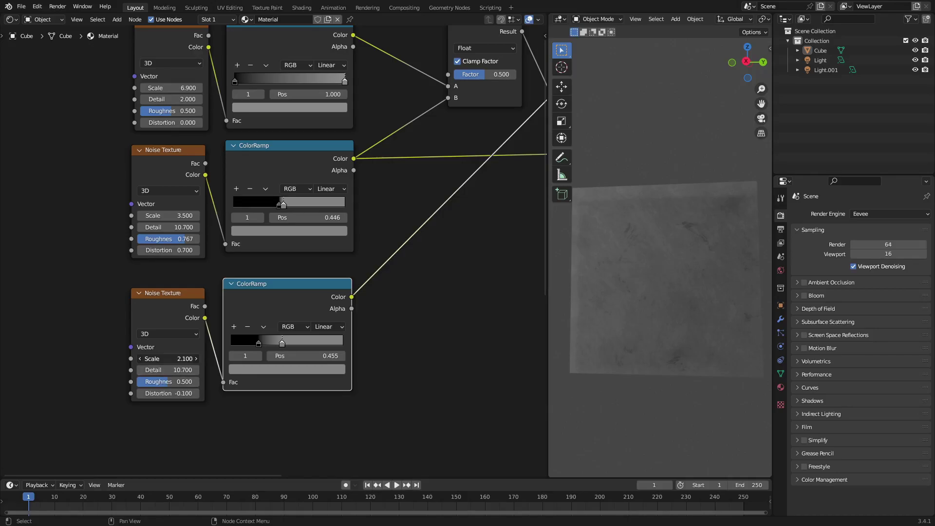
- Move the first Noise Texture and ColorRamp pair up, away from the two pairs below, and box-select it
{"action": "middle_click_drag", "start_coordinate": [477, 331], "coordinate": [331, 375]}
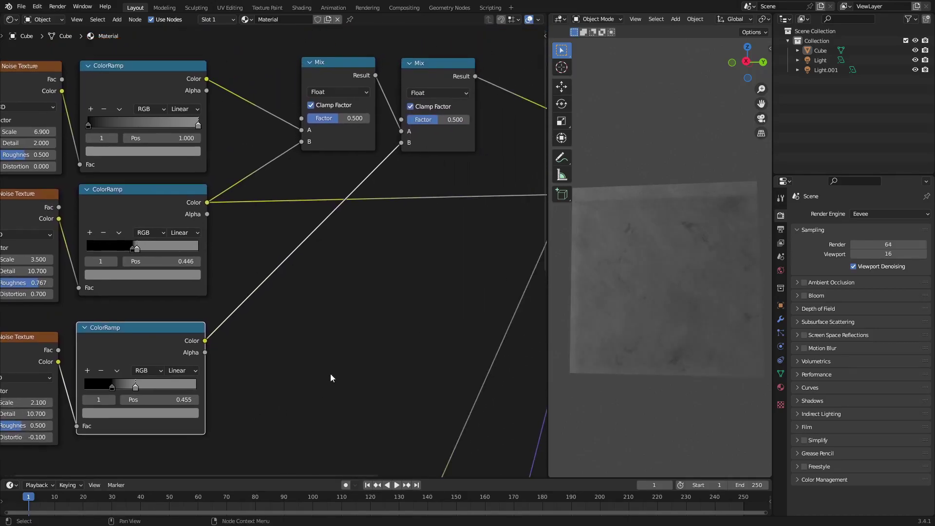
{"action": "middle_click_drag", "start_coordinate": [387, 272], "coordinate": [334, 363]}
{"action": "middle_click_drag", "start_coordinate": [243, 345], "coordinate": [345, 270]}
{"action": "scroll", "coordinate": [331, 334], "scroll_direction": "down", "scroll_amount": 3}
{"action": "scroll", "coordinate": [344, 270], "scroll_direction": "down", "scroll_amount": 1}
{"action": "left_click_drag", "start_coordinate": [372, 397], "coordinate": [245, 244]}
{"action": "left_click_drag", "start_coordinate": [313, 169], "coordinate": [166, 64]}
{"action": "left_click_drag", "start_coordinate": [296, 141], "coordinate": [114, 40]}
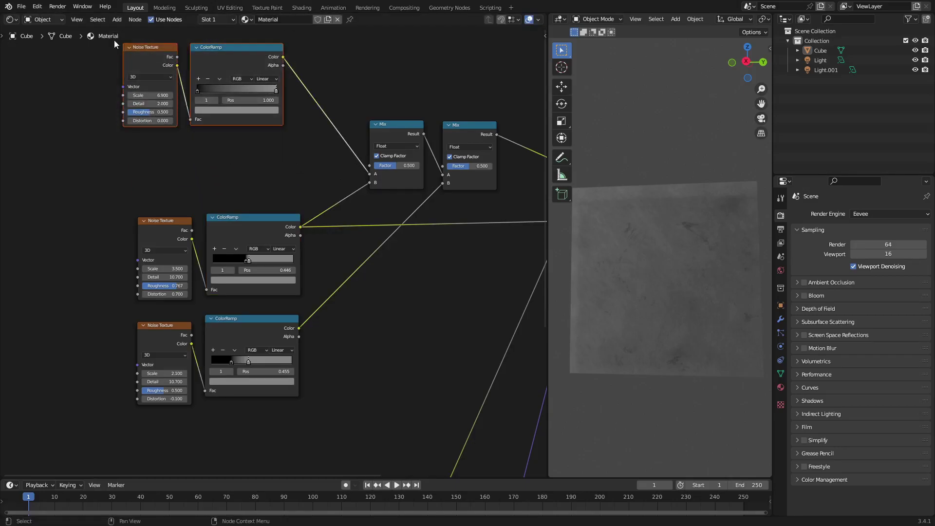
- Try a duplicate of the first Noise Texture and ColorRamp pair, delete it, and place the original pair back in line
{"action": "middle_click_drag", "start_coordinate": [166, 104], "coordinate": [223, 164]}
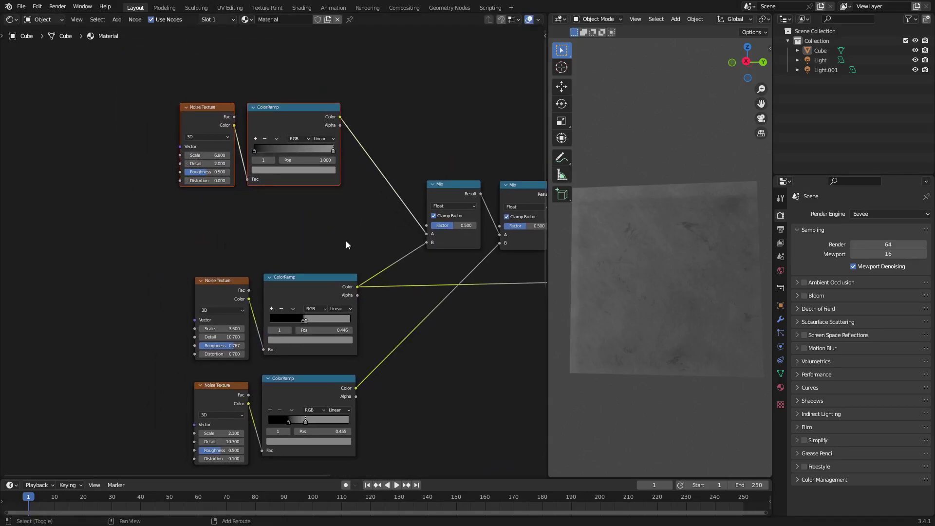
{"action": "key", "text": "shift+d"}
{"action": "left_click", "coordinate": [346, 144]}
{"action": "middle_click_drag", "start_coordinate": [342, 122], "coordinate": [361, 163]}
{"action": "key", "text": "x"}
{"action": "left_click_drag", "start_coordinate": [371, 228], "coordinate": [247, 203]}
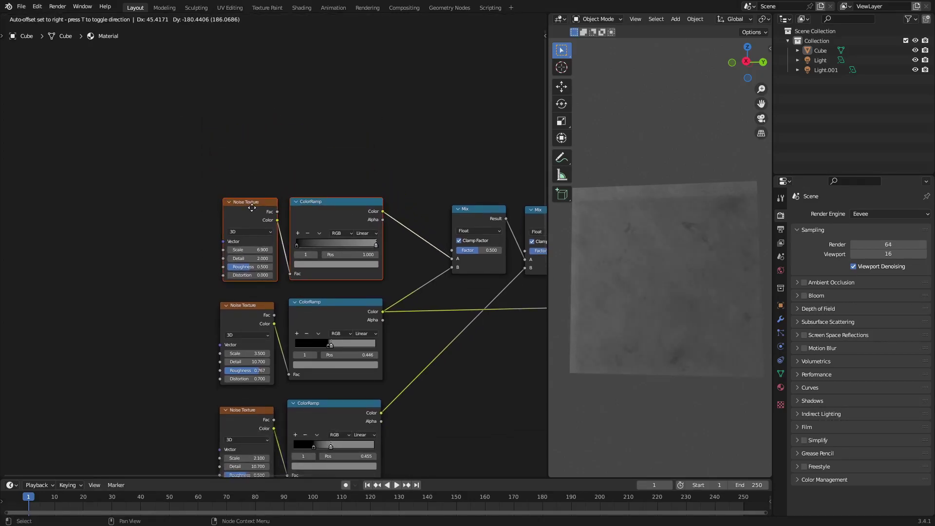
- Add a Mix node above the two existing Mix nodes as a demonstration and delete it again
{"action": "middle_click_drag", "start_coordinate": [391, 181], "coordinate": [263, 159]}
{"action": "key", "text": "shift+a"}
{"action": "type", "text": "mix"}
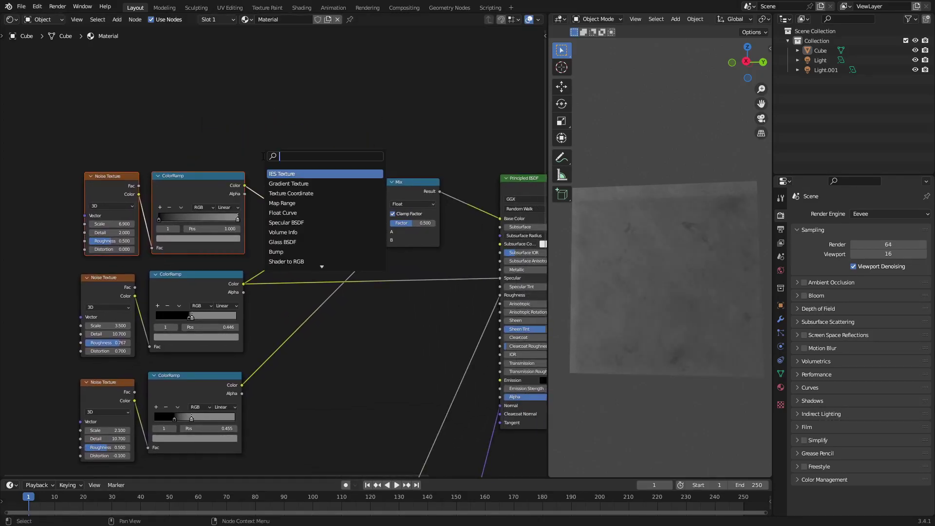
{"action": "key", "text": "Return"}
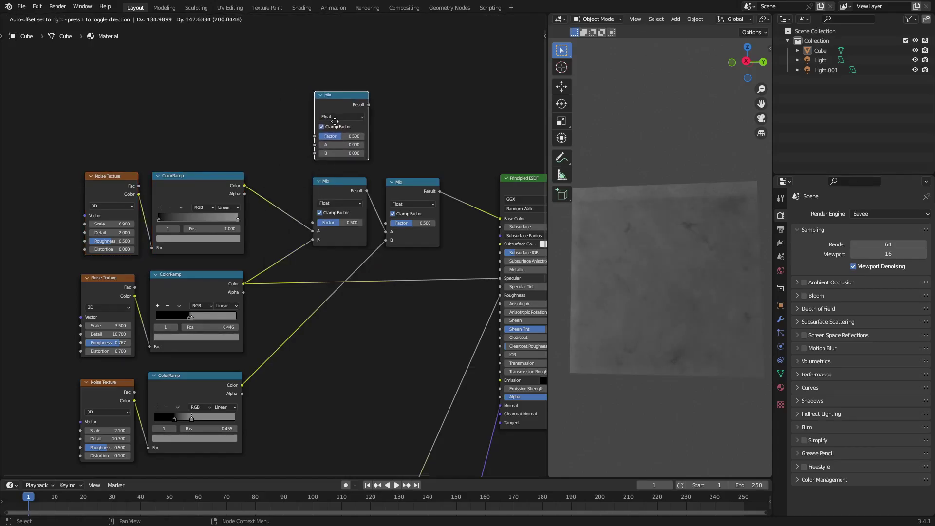
{"action": "left_click", "coordinate": [334, 119]}
{"action": "key", "text": "x"}
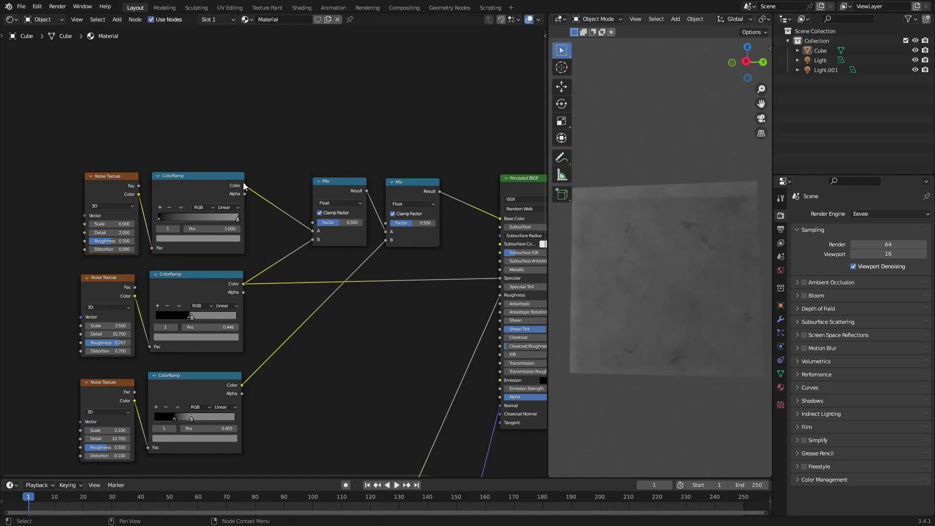
- Try linking the second ColorRamp's Color to the Principled BSDF's Specular Tint, check the cube, and remove that link
{"action": "left_click", "coordinate": [328, 238]}
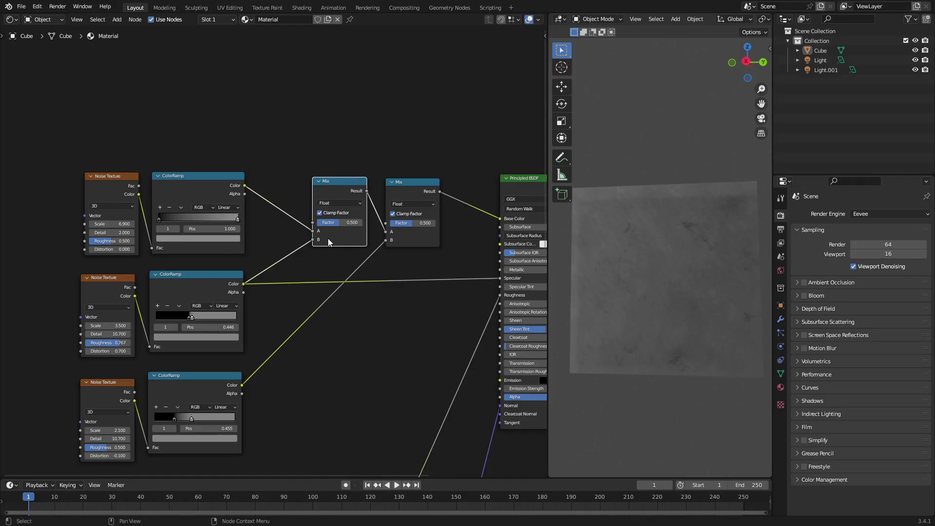
{"action": "left_click_drag", "start_coordinate": [248, 309], "coordinate": [100, 296]}
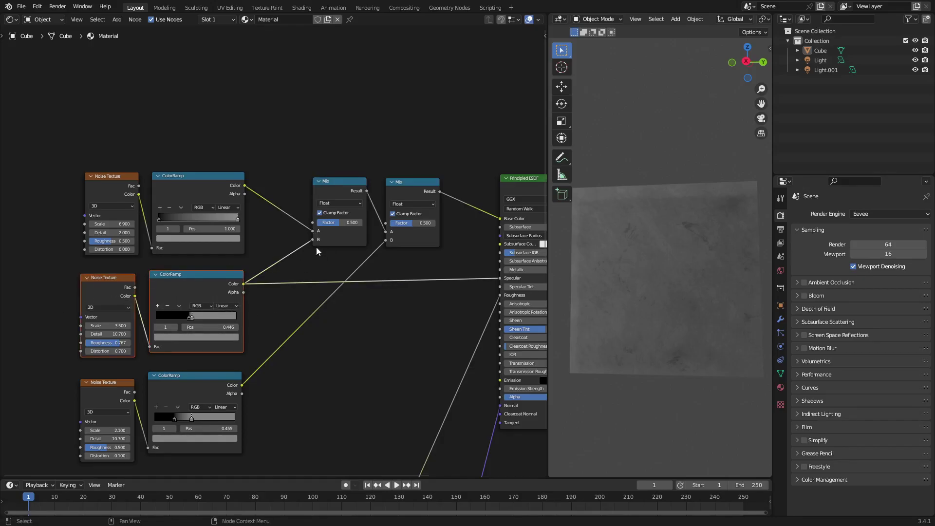
{"action": "middle_click_drag", "start_coordinate": [316, 247], "coordinate": [280, 224]}
{"action": "left_click_drag", "start_coordinate": [208, 259], "coordinate": [464, 262]}
{"action": "mouse_move", "coordinate": [575, 243]}
{"action": "middle_mouse_down"}
{"action": "mouse_move", "coordinate": [591, 232]}
{"action": "mouse_move", "coordinate": [565, 243]}
{"action": "middle_mouse_up"}
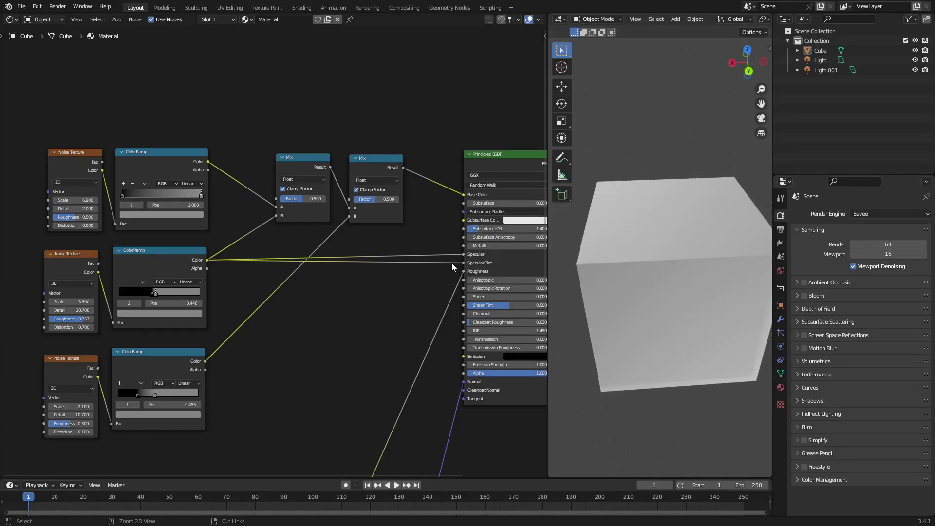
{"action": "left_click_drag", "start_coordinate": [463, 263], "coordinate": [491, 263]}
- Examine up close how the Specular link affects the dark patches and reflections on the cube's top face
{"action": "middle_click_drag", "start_coordinate": [590, 259], "coordinate": [680, 211]}
{"action": "scroll", "coordinate": [647, 250], "scroll_direction": "up", "scroll_amount": 4}
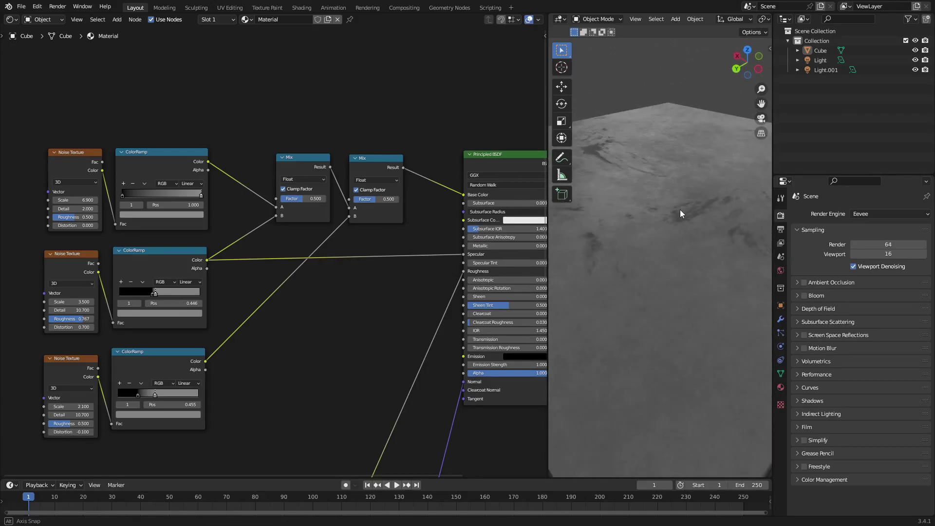
{"action": "mouse_move", "coordinate": [597, 141]}
{"action": "middle_mouse_down"}
{"action": "mouse_move", "coordinate": [608, 160]}
{"action": "mouse_move", "coordinate": [598, 148]}
{"action": "mouse_move", "coordinate": [616, 148]}
{"action": "mouse_move", "coordinate": [599, 139]}
{"action": "middle_mouse_up"}
{"action": "middle_click_drag", "start_coordinate": [670, 159], "coordinate": [607, 156]}
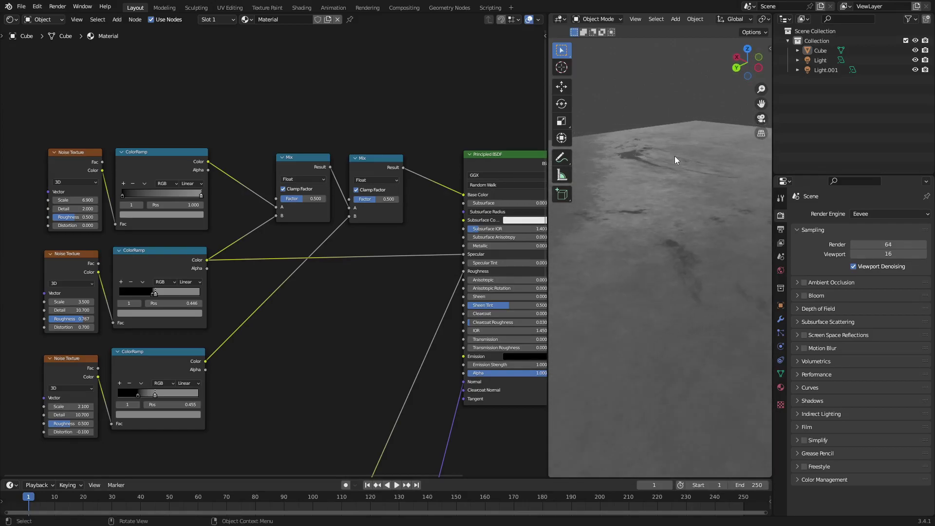
{"action": "mouse_move", "coordinate": [674, 156]}
{"action": "middle_mouse_down"}
{"action": "mouse_move", "coordinate": [698, 162]}
{"action": "mouse_move", "coordinate": [683, 163]}
{"action": "middle_mouse_up"}
{"action": "scroll", "coordinate": [350, 324], "scroll_direction": "down", "scroll_amount": 1}
- Line up the third Noise Texture and ColorRamp nodes with each other and select both
{"action": "middle_click_drag", "start_coordinate": [350, 325], "coordinate": [380, 277]}
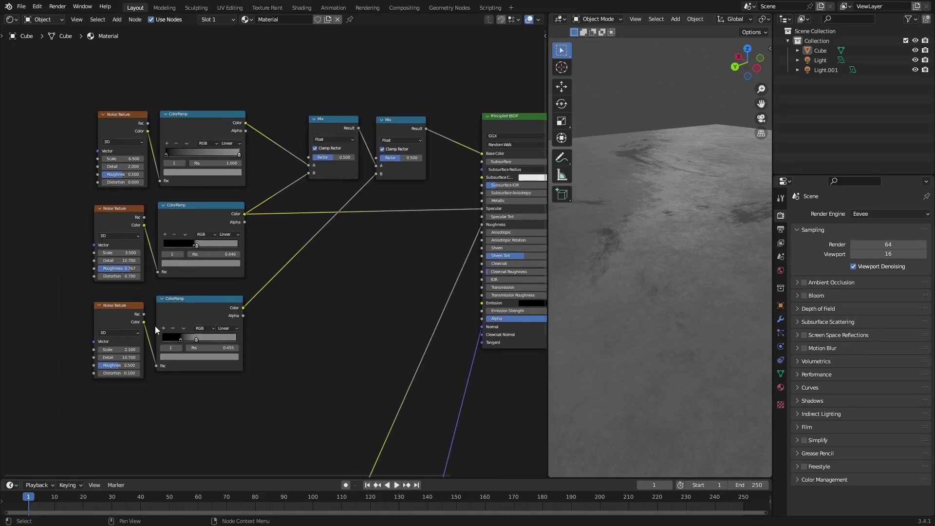
{"action": "left_click_drag", "start_coordinate": [111, 314], "coordinate": [110, 307]}
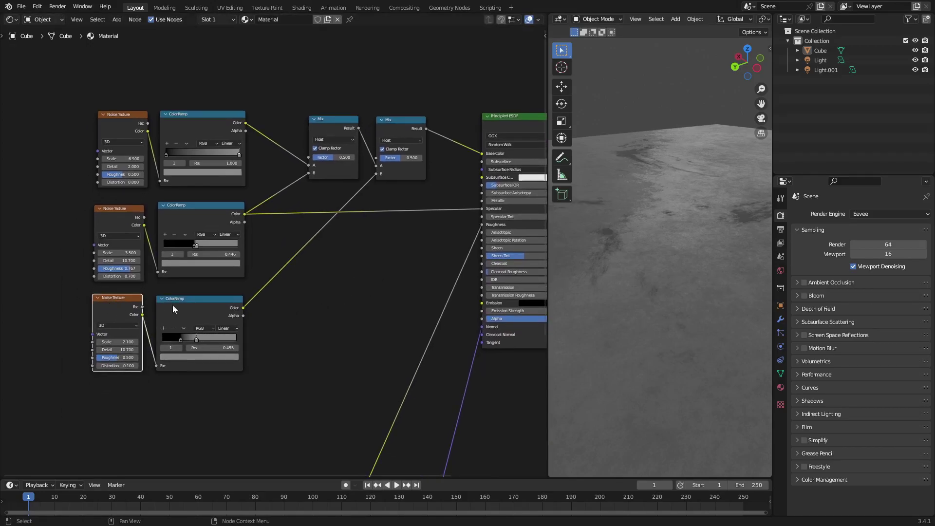
{"action": "left_click_drag", "start_coordinate": [172, 305], "coordinate": [173, 303]}
{"action": "left_click_drag", "start_coordinate": [312, 340], "coordinate": [137, 312]}
{"action": "middle_click_drag", "start_coordinate": [394, 192], "coordinate": [377, 216]}
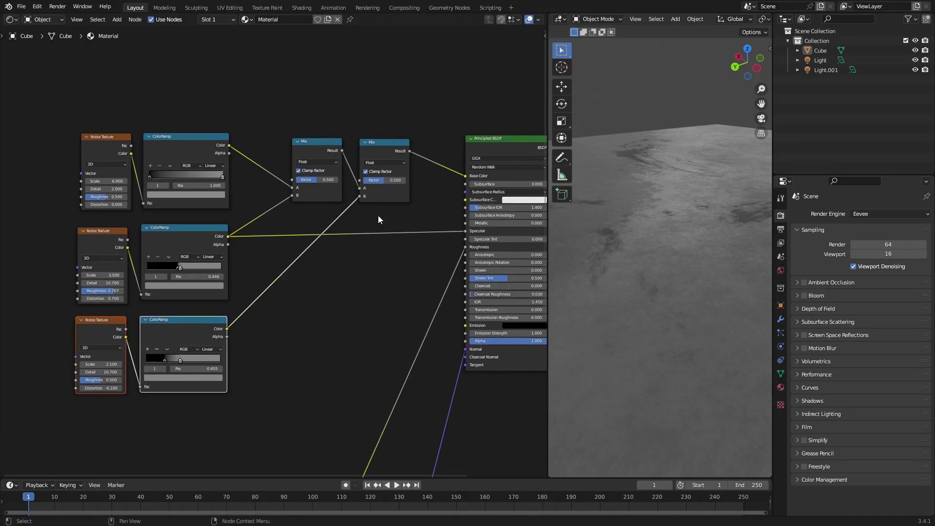
- Select the second Mix node and nudge it slightly upward beside the first Mix node
{"action": "scroll", "coordinate": [378, 215], "scroll_direction": "up", "scroll_amount": 1}
{"action": "left_click", "coordinate": [388, 131]}
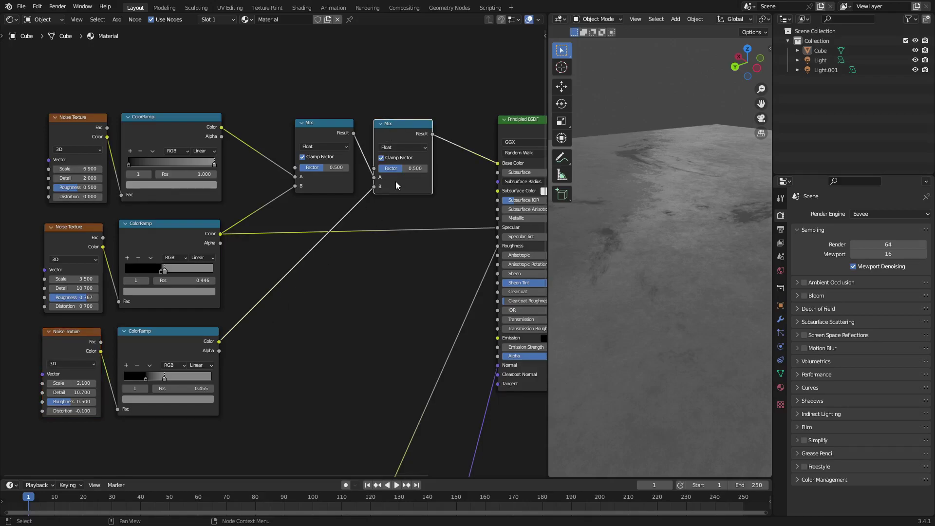
{"action": "left_click_drag", "start_coordinate": [344, 140], "coordinate": [321, 124]}
{"action": "middle_click_drag", "start_coordinate": [467, 157], "coordinate": [381, 162]}
{"action": "left_click_drag", "start_coordinate": [320, 131], "coordinate": [320, 125]}
- Select the fourth Noise Texture and the Bump node and move them up next to the Principled BSDF
{"action": "middle_click_drag", "start_coordinate": [321, 282], "coordinate": [377, 145]}
{"action": "middle_click_drag", "start_coordinate": [383, 280], "coordinate": [369, 151]}
{"action": "scroll", "coordinate": [369, 151], "scroll_direction": "down", "scroll_amount": 5}
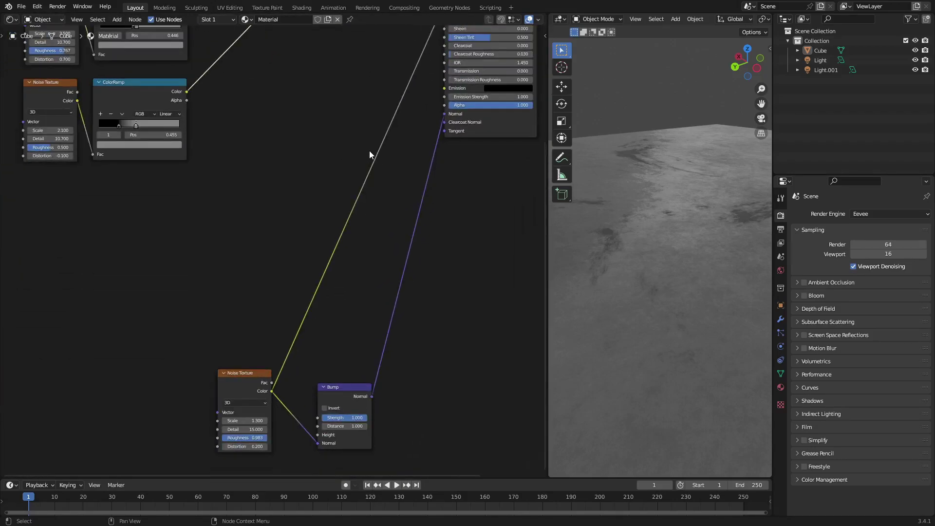
{"action": "left_click_drag", "start_coordinate": [381, 398], "coordinate": [262, 332]}
{"action": "key", "text": "g"}
{"action": "left_click", "coordinate": [291, 114]}
- Try disconnecting the fourth Noise Texture from the Principled BSDF's Roughness, compare the cube, and restore the link
{"action": "middle_click_drag", "start_coordinate": [427, 188], "coordinate": [426, 279]}
{"action": "scroll", "coordinate": [395, 209], "scroll_direction": "up", "scroll_amount": 4}
{"action": "left_click_drag", "start_coordinate": [439, 131], "coordinate": [420, 149]}
{"action": "scroll", "coordinate": [673, 283], "scroll_direction": "down", "scroll_amount": 4}
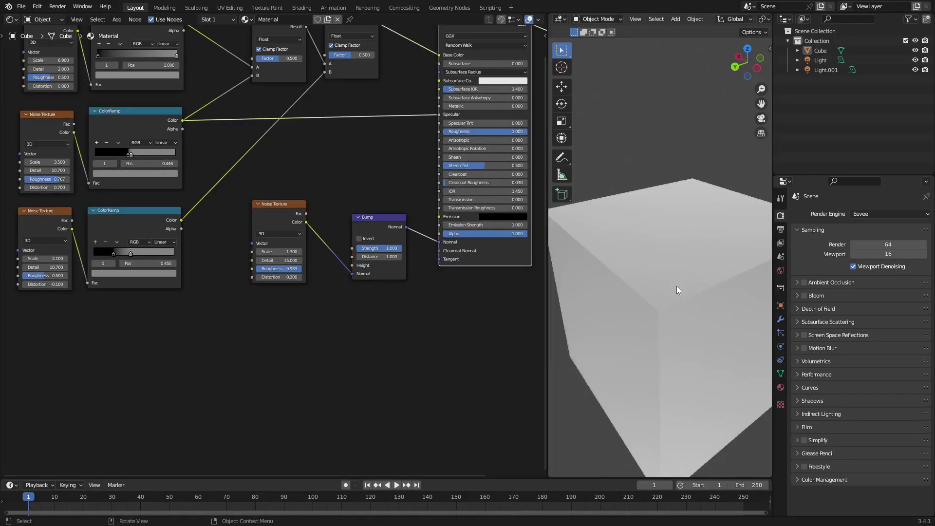
{"action": "scroll", "coordinate": [676, 285], "scroll_direction": "up", "scroll_amount": 1}
{"action": "middle_click_drag", "start_coordinate": [676, 285], "coordinate": [643, 289]}
{"action": "middle_click_drag", "start_coordinate": [391, 230], "coordinate": [292, 280]}
{"action": "scroll", "coordinate": [293, 280], "scroll_direction": "up", "scroll_amount": 2}
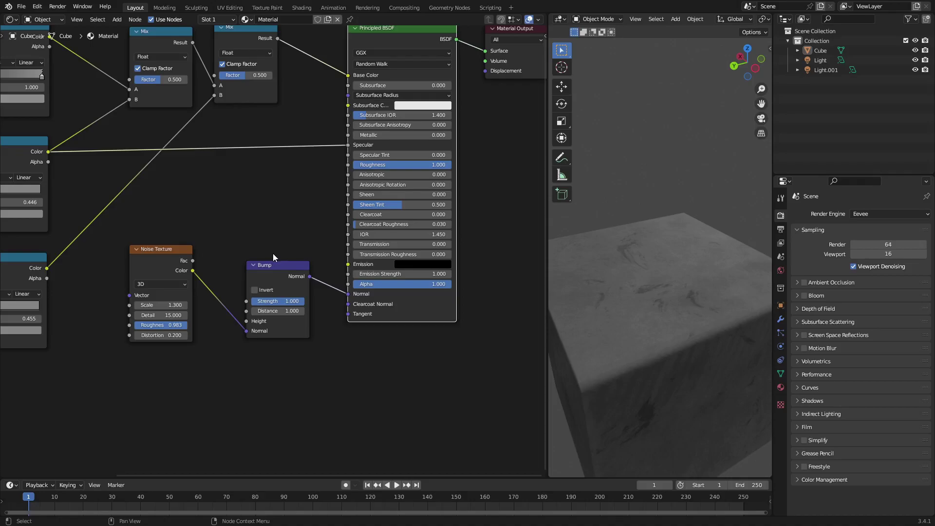
{"action": "middle_click_drag", "start_coordinate": [253, 266], "coordinate": [296, 262]}
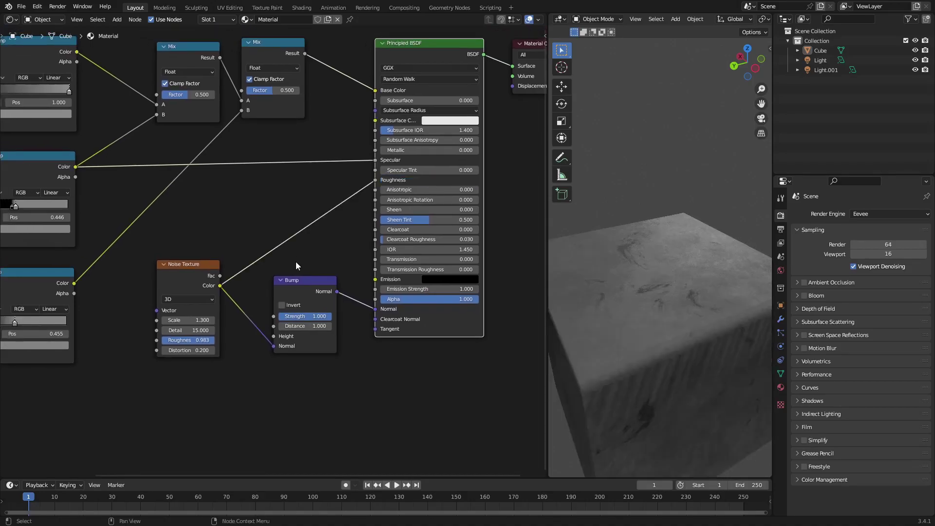
- Examine the settings and links of the Noise Texture feeding Roughness and of the Bump node
{"action": "middle_click_drag", "start_coordinate": [191, 268], "coordinate": [359, 246]}
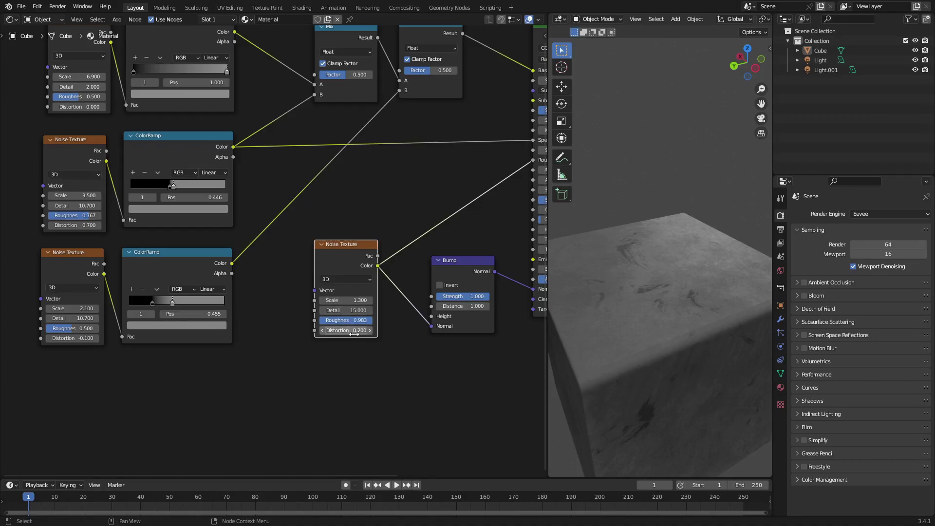
{"action": "left_click", "coordinate": [393, 375]}
{"action": "middle_click_drag", "start_coordinate": [396, 334], "coordinate": [270, 368]}
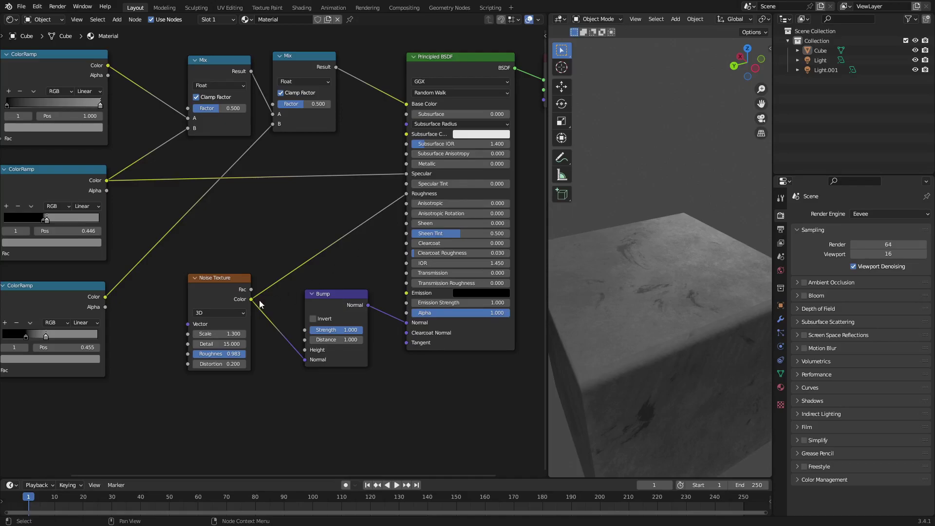
{"action": "scroll", "coordinate": [414, 194], "scroll_direction": "down", "scroll_amount": 2}
{"action": "left_click", "coordinate": [335, 274]}
{"action": "scroll", "coordinate": [327, 259], "scroll_direction": "down", "scroll_amount": 2}
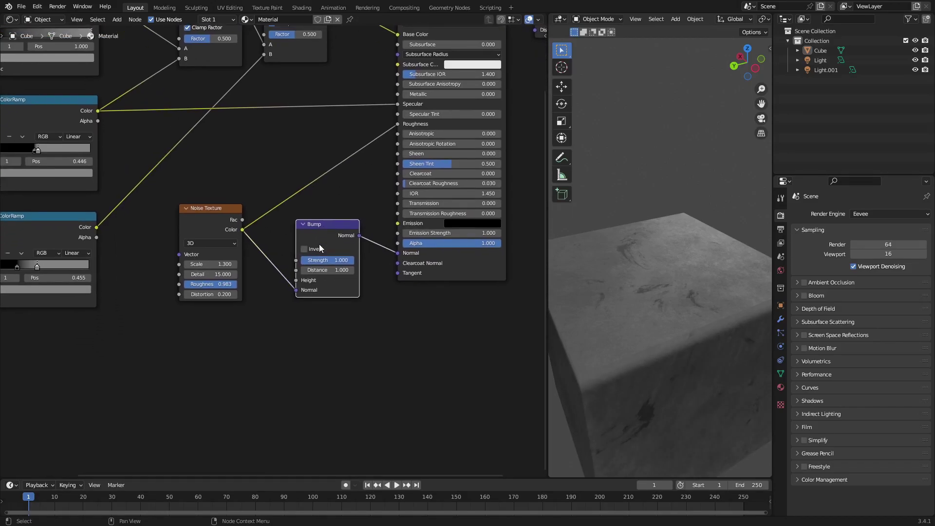
- Search for and add a second Bump node below the existing one as a demonstration, and delete it again
{"action": "key", "text": "shift+a"}
{"action": "left_click", "coordinate": [310, 276]}
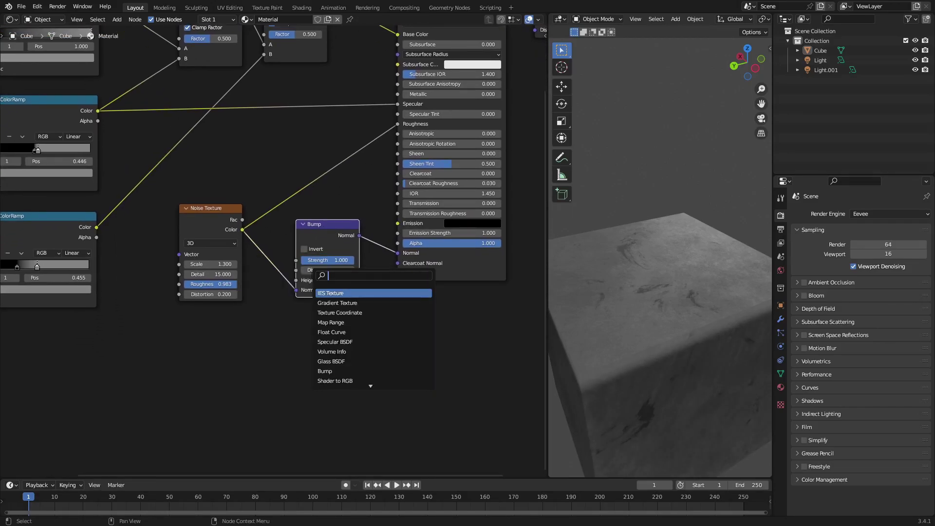
{"action": "type", "text": "bump"}
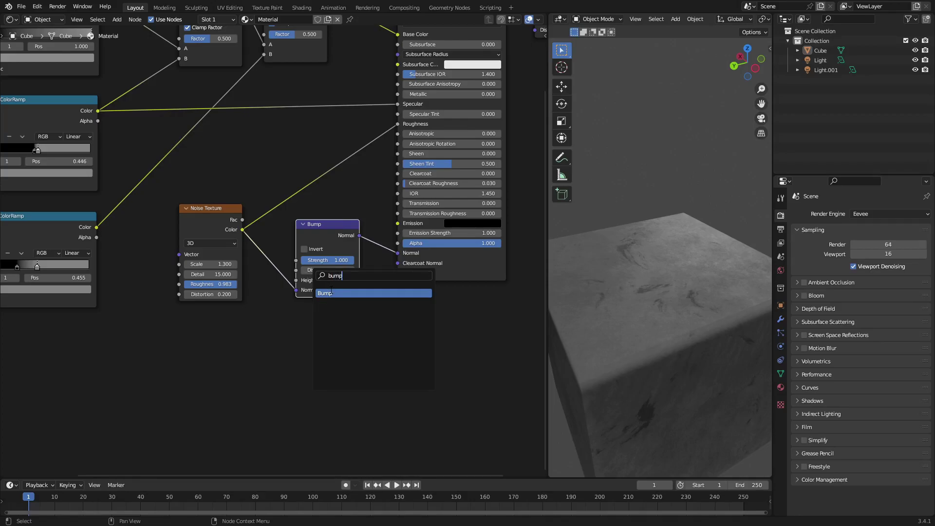
{"action": "left_click", "coordinate": [331, 290]}
{"action": "left_click", "coordinate": [315, 323]}
{"action": "key", "text": "x"}
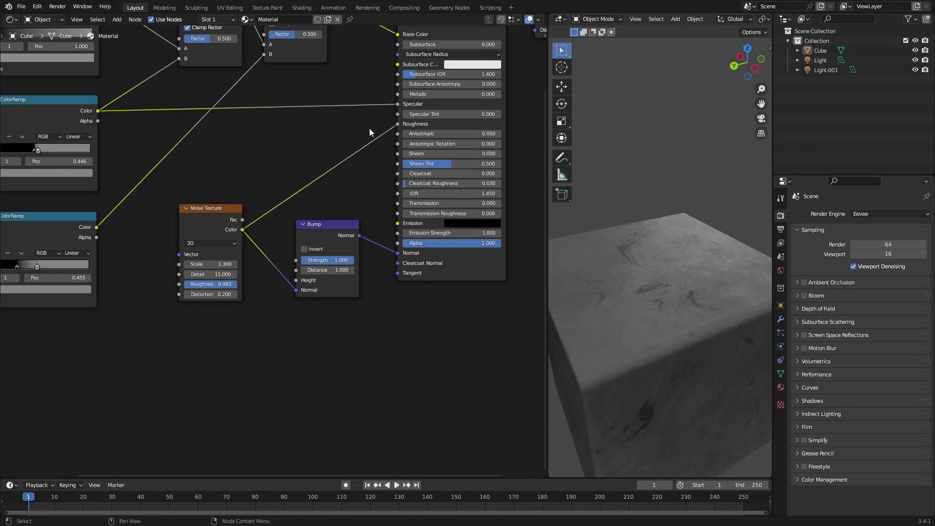
- Select the Bump node and move it slightly closer to the Principled BSDF
{"action": "left_click", "coordinate": [337, 235]}
{"action": "middle_click_drag", "start_coordinate": [464, 239], "coordinate": [448, 336]}
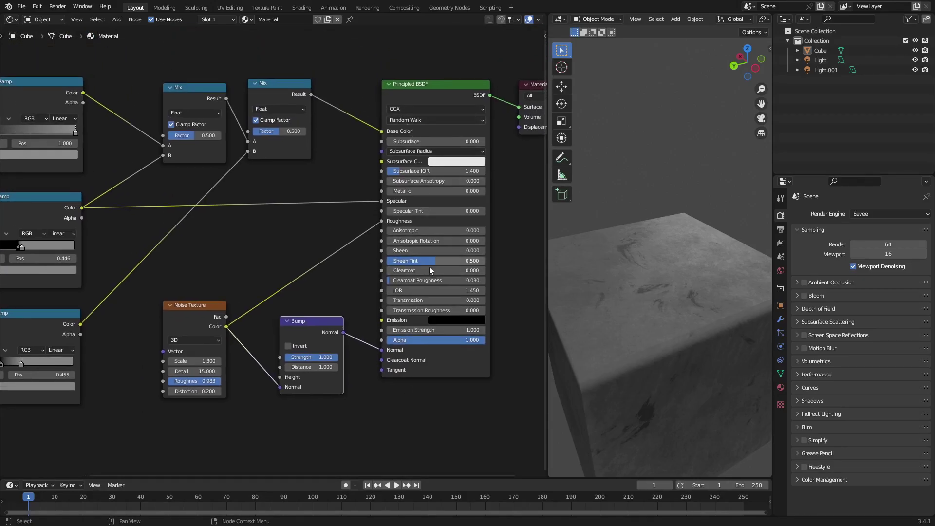
{"action": "middle_click_drag", "start_coordinate": [335, 348], "coordinate": [330, 323]}
{"action": "mouse_move", "coordinate": [310, 302]}
{"action": "left_mouse_down"}
{"action": "mouse_move", "coordinate": [313, 294]}
{"action": "mouse_move", "coordinate": [315, 304]}
{"action": "left_mouse_up"}
- Try removing the Noise Texture link from Roughness once more, check the cube's shine, and undo the removal
{"action": "middle_click_drag", "start_coordinate": [662, 244], "coordinate": [622, 173]}
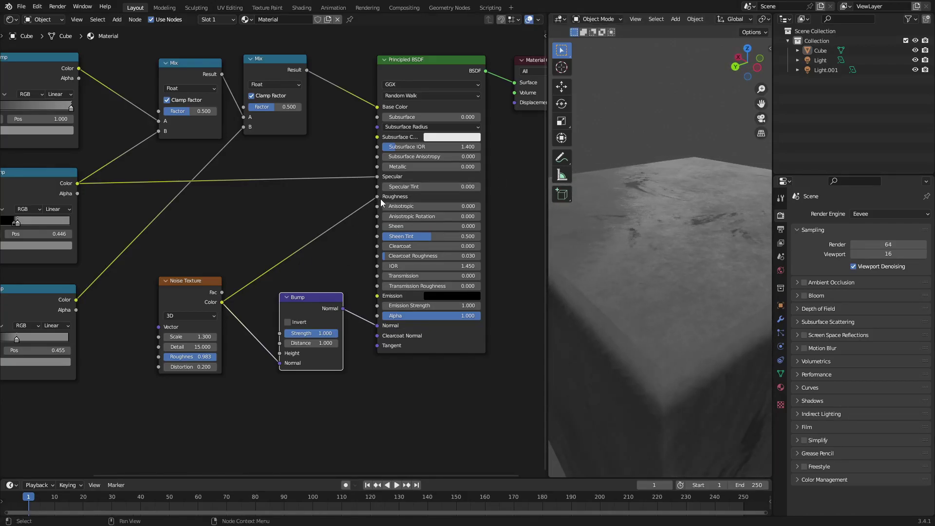
{"action": "left_click_drag", "start_coordinate": [377, 197], "coordinate": [299, 267]}
{"action": "middle_click_drag", "start_coordinate": [656, 246], "coordinate": [622, 208]}
{"action": "key", "text": "ctrl+z"}
{"action": "mouse_move", "coordinate": [703, 254]}
{"action": "middle_mouse_down"}
{"action": "mouse_move", "coordinate": [662, 251]}
{"action": "mouse_move", "coordinate": [707, 259]}
{"action": "middle_mouse_up"}
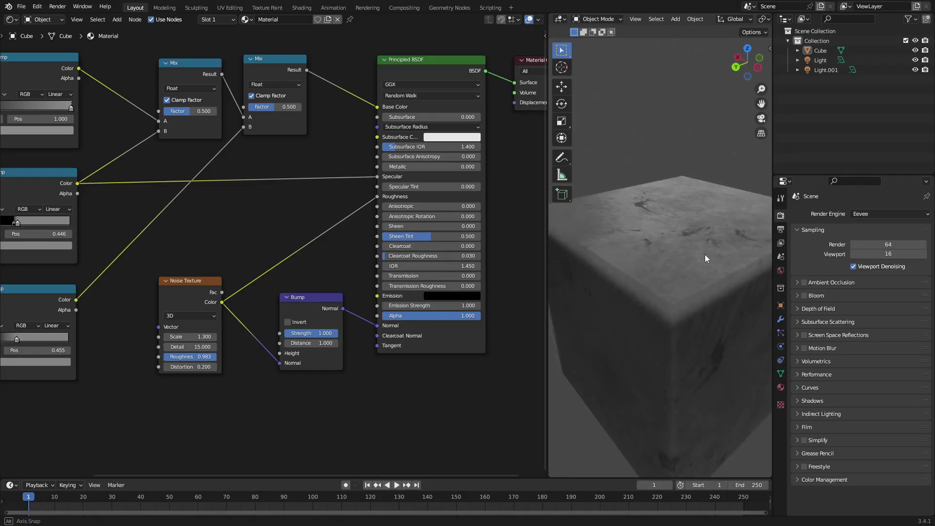
- Select the cube in the viewport and scale it down uniformly
{"action": "scroll", "coordinate": [706, 265], "scroll_direction": "down", "scroll_amount": 6}
{"action": "middle_click_drag", "start_coordinate": [705, 288], "coordinate": [742, 312]}
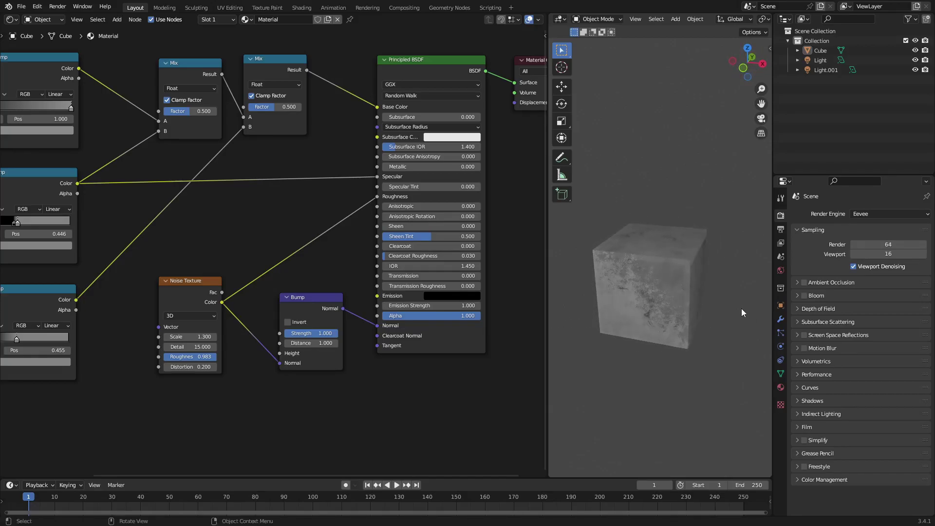
{"action": "scroll", "coordinate": [737, 307], "scroll_direction": "up", "scroll_amount": 3}
{"action": "middle_click_drag", "start_coordinate": [621, 305], "coordinate": [676, 318]}
{"action": "left_click", "coordinate": [676, 318]}
{"action": "key", "text": "s"}
{"action": "left_click", "coordinate": [676, 305]}
- Stretch the cube along the X axis by a factor of about 2.74 and check the material on it
{"action": "key", "text": "s"}
{"action": "key", "text": "x"}
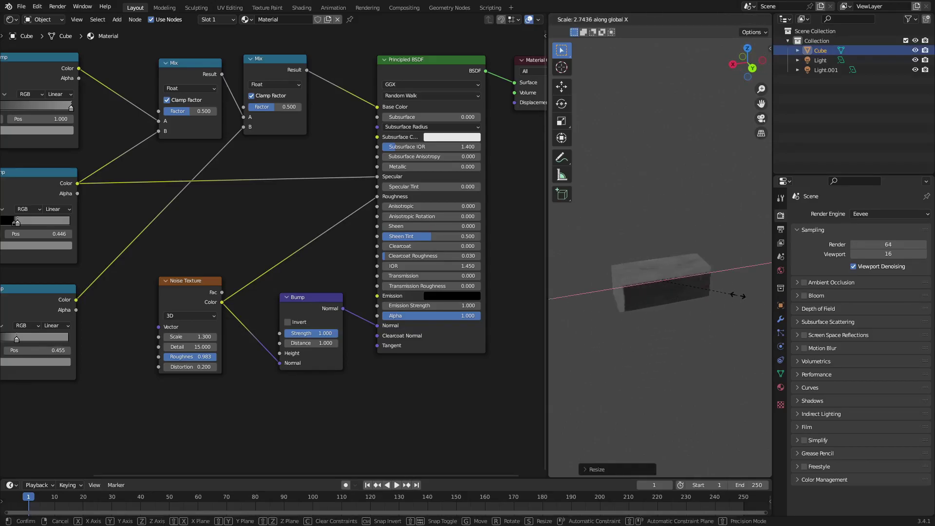
{"action": "left_click", "coordinate": [738, 295]}
{"action": "mouse_move", "coordinate": [713, 293]}
{"action": "middle_mouse_down"}
{"action": "mouse_move", "coordinate": [561, 283]}
{"action": "mouse_move", "coordinate": [691, 314]}
{"action": "mouse_move", "coordinate": [709, 294]}
{"action": "middle_mouse_up"}
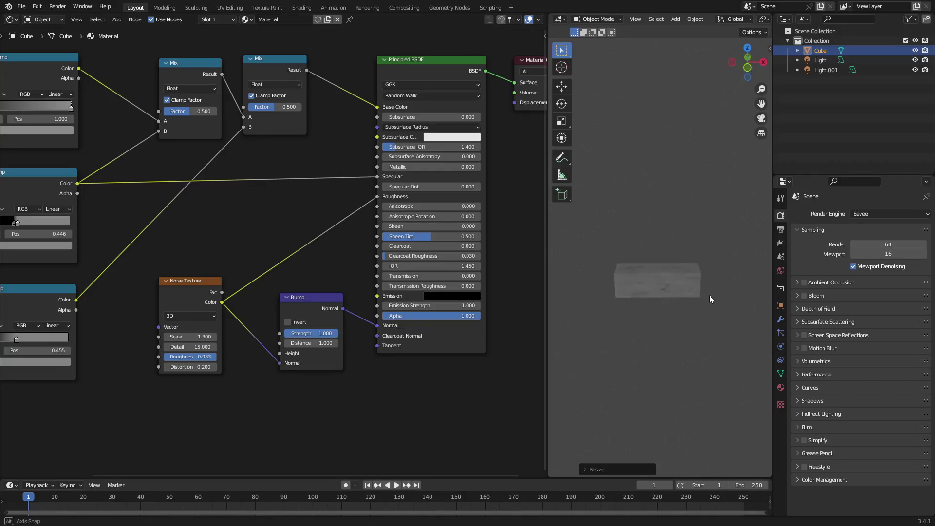
- Duplicate the stretched cube, stack the copy on top of it along Z, and rotate the copy 180 degrees about Z
{"action": "key", "text": "shift+d"}
{"action": "key", "text": "z"}
{"action": "left_click", "coordinate": [715, 268]}
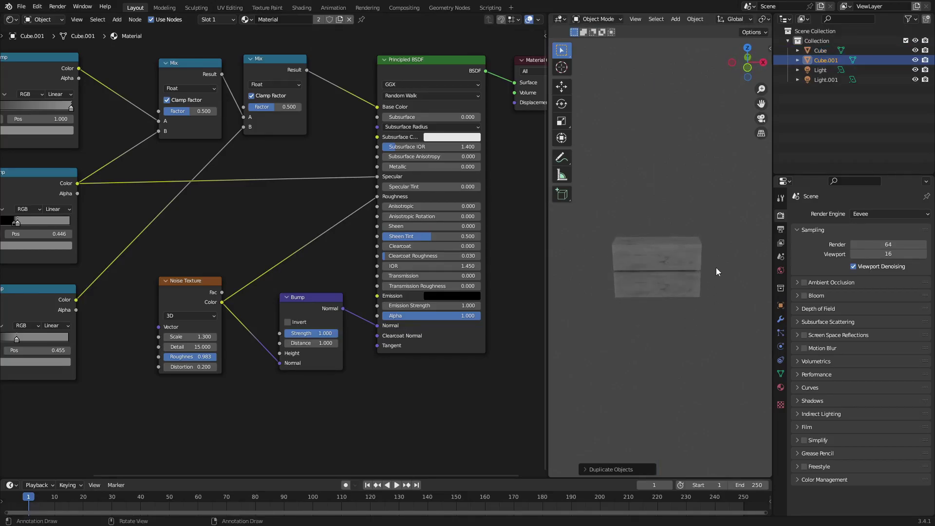
{"action": "type", "text": "rz180"}
{"action": "key", "text": "Return"}
{"action": "middle_click_drag", "start_coordinate": [712, 267], "coordinate": [731, 249]}
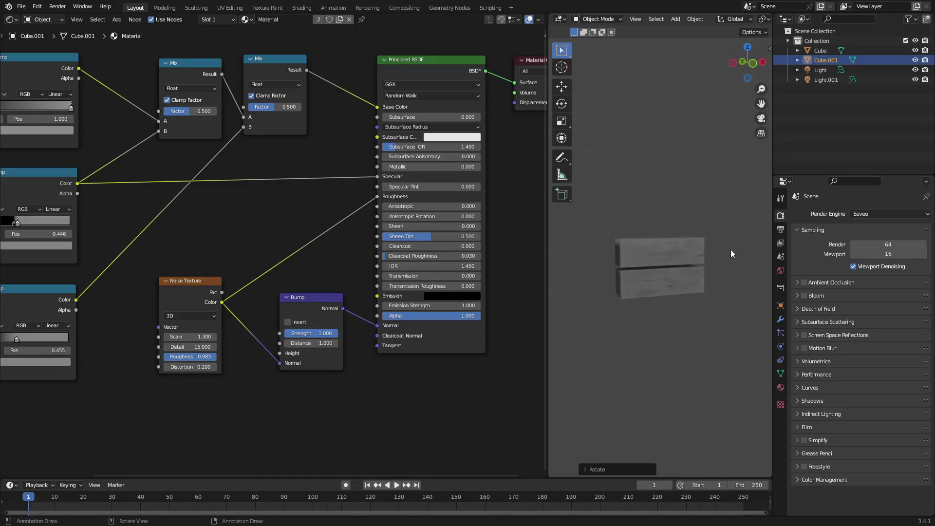
- Undo the rotated copy and the earlier stretch of the cube, and view the restored cube up close
{"action": "key", "text": "ctrl+z"}
{"action": "key", "text": "ctrl+z"}
{"action": "middle_click_drag", "start_coordinate": [714, 298], "coordinate": [639, 289]}
{"action": "scroll", "coordinate": [714, 317], "scroll_direction": "up", "scroll_amount": 3}
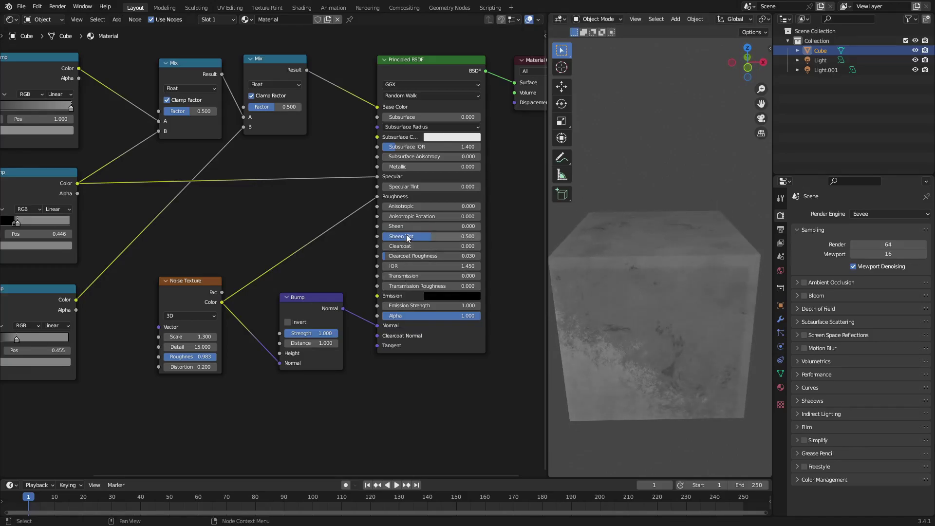
- Disconnect the links from the Principled BSDF's Roughness and Specular inputs and check the cube's surface
{"action": "left_click_drag", "start_coordinate": [377, 196], "coordinate": [274, 247]}
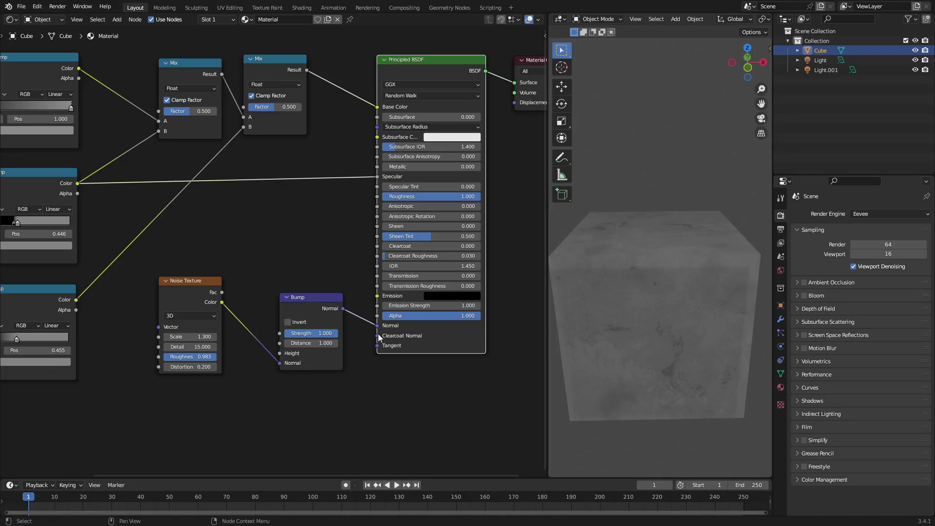
{"action": "left_click_drag", "start_coordinate": [375, 176], "coordinate": [301, 238]}
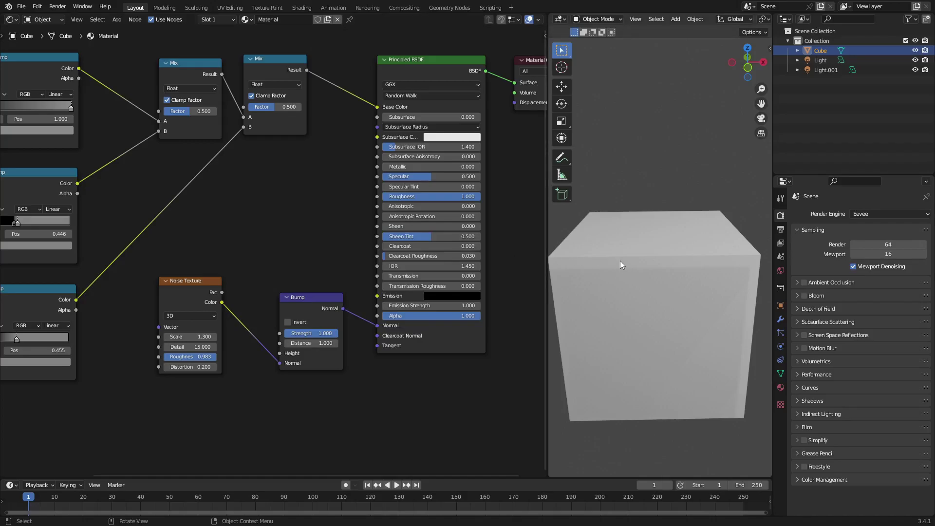
{"action": "mouse_move", "coordinate": [709, 279]}
{"action": "middle_mouse_down"}
{"action": "mouse_move", "coordinate": [684, 273]}
{"action": "mouse_move", "coordinate": [583, 283]}
{"action": "mouse_move", "coordinate": [587, 266]}
{"action": "middle_mouse_up"}
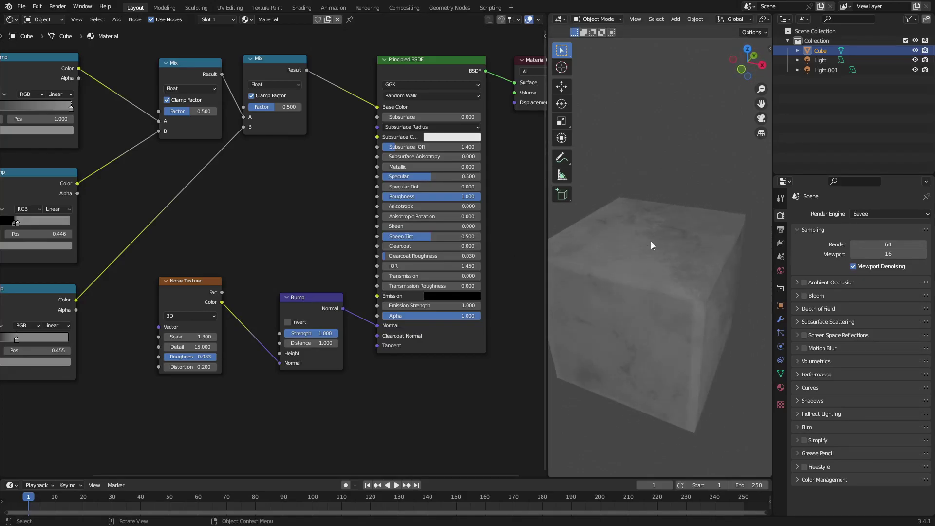
- Try Specular at 0.000 and Roughness at 0.418 on the Principled BSDF and inspect the cube from several sides
{"action": "mouse_move", "coordinate": [428, 176]}
{"action": "left_mouse_down"}
{"action": "mouse_move", "coordinate": [389, 176]}
{"action": "mouse_move", "coordinate": [412, 197]}
{"action": "mouse_move", "coordinate": [392, 196]}
{"action": "mouse_move", "coordinate": [451, 196]}
{"action": "left_mouse_up"}
{"action": "middle_click_drag", "start_coordinate": [709, 312], "coordinate": [575, 228]}
{"action": "left_click_drag", "start_coordinate": [446, 197], "coordinate": [423, 197]}
{"action": "middle_click_drag", "start_coordinate": [603, 218], "coordinate": [736, 218]}
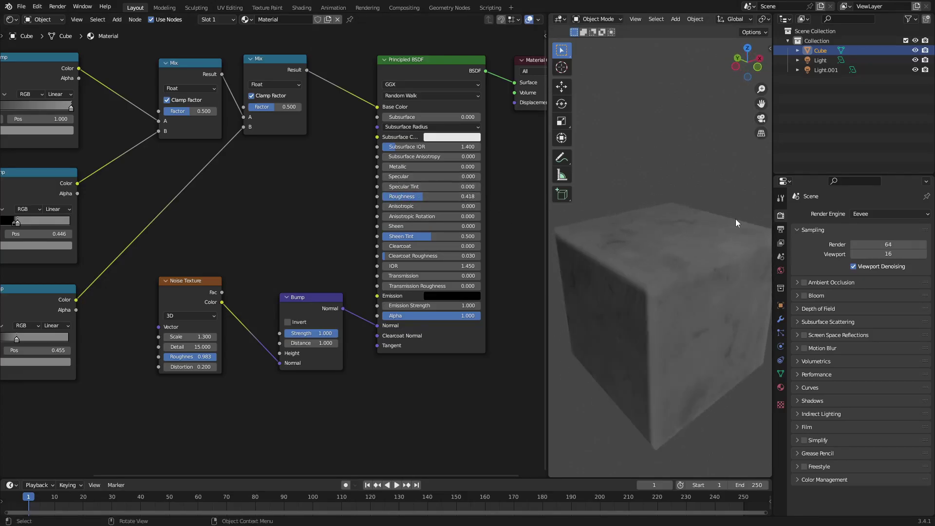
- Try Specular at 1.000 on the Principled BSDF with Roughness at 1.000 and at 0.123, comparing the cube's reflections
{"action": "left_click_drag", "start_coordinate": [420, 176], "coordinate": [468, 176]}
{"action": "mouse_move", "coordinate": [422, 196]}
{"action": "left_mouse_down"}
{"action": "mouse_move", "coordinate": [479, 196]}
{"action": "mouse_move", "coordinate": [403, 196]}
{"action": "mouse_move", "coordinate": [481, 196]}
{"action": "left_mouse_up"}
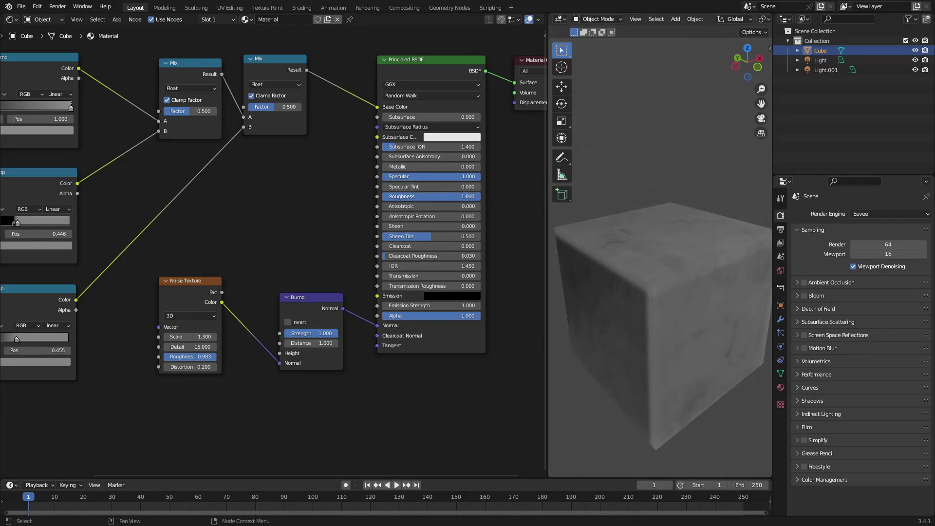
{"action": "middle_click_drag", "start_coordinate": [666, 266], "coordinate": [682, 242]}
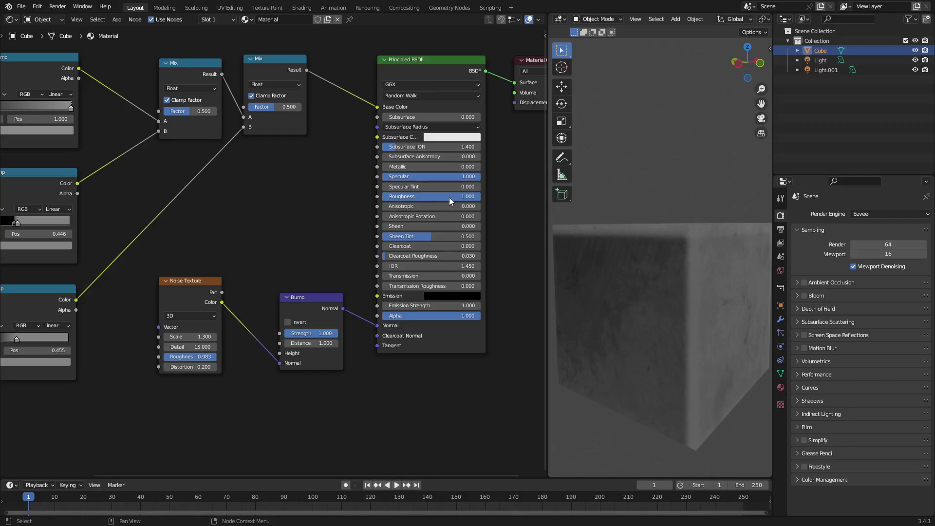
{"action": "left_click_drag", "start_coordinate": [449, 197], "coordinate": [395, 196]}
{"action": "middle_click_drag", "start_coordinate": [612, 265], "coordinate": [570, 266]}
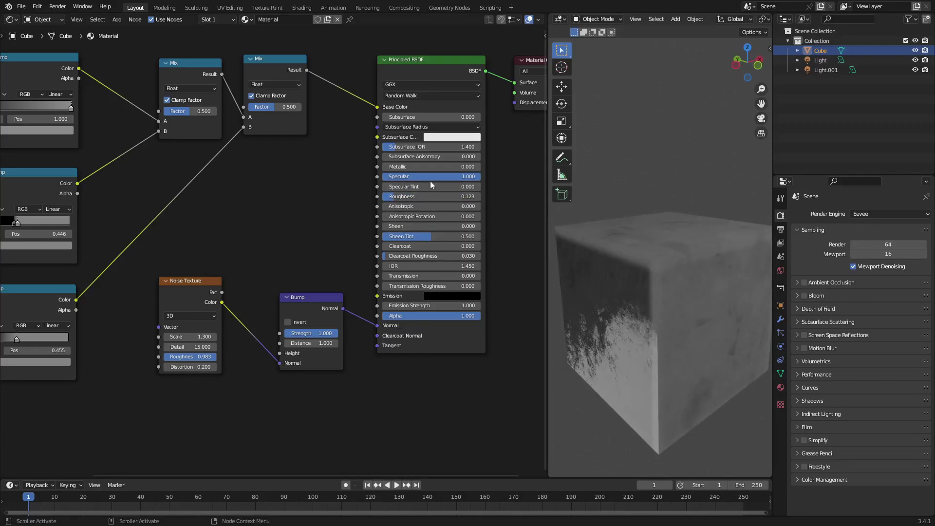
- Set the Principled BSDF's Specular to 0.000 and Roughness to 0.318, and inspect the cube's top face
{"action": "left_click_drag", "start_coordinate": [431, 177], "coordinate": [383, 177]}
{"action": "left_click_drag", "start_coordinate": [393, 197], "coordinate": [413, 197]}
{"action": "mouse_move", "coordinate": [653, 247]}
{"action": "middle_mouse_down"}
{"action": "mouse_move", "coordinate": [706, 282]}
{"action": "mouse_move", "coordinate": [643, 246]}
{"action": "mouse_move", "coordinate": [597, 242]}
{"action": "mouse_move", "coordinate": [679, 208]}
{"action": "mouse_move", "coordinate": [652, 209]}
{"action": "mouse_move", "coordinate": [653, 194]}
{"action": "mouse_move", "coordinate": [703, 215]}
{"action": "mouse_move", "coordinate": [650, 258]}
{"action": "middle_mouse_up"}
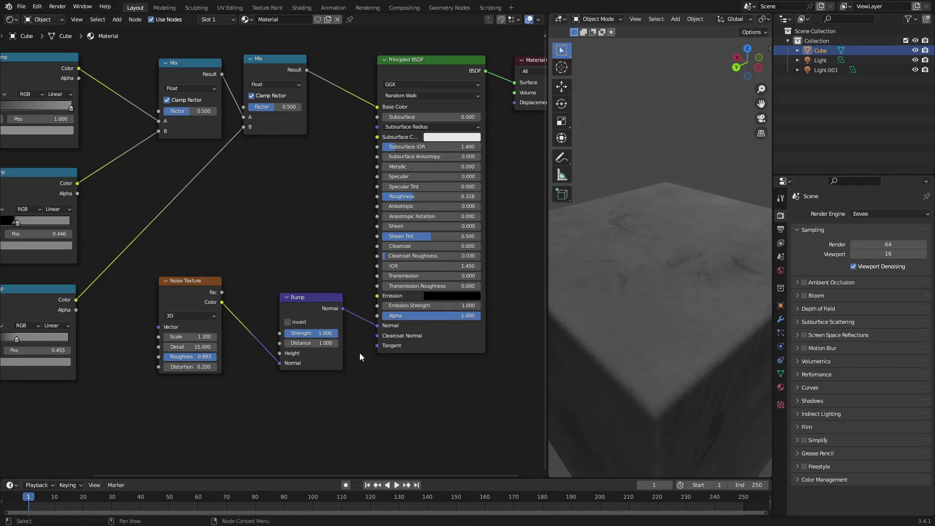
- Detach the Bump node's link from the Principled BSDF's Normal input
{"action": "mouse_move", "coordinate": [376, 326]}
{"action": "left_mouse_down"}
{"action": "mouse_move", "coordinate": [360, 331]}
{"action": "mouse_move", "coordinate": [337, 306]}
{"action": "mouse_move", "coordinate": [378, 330]}
{"action": "left_mouse_up"}
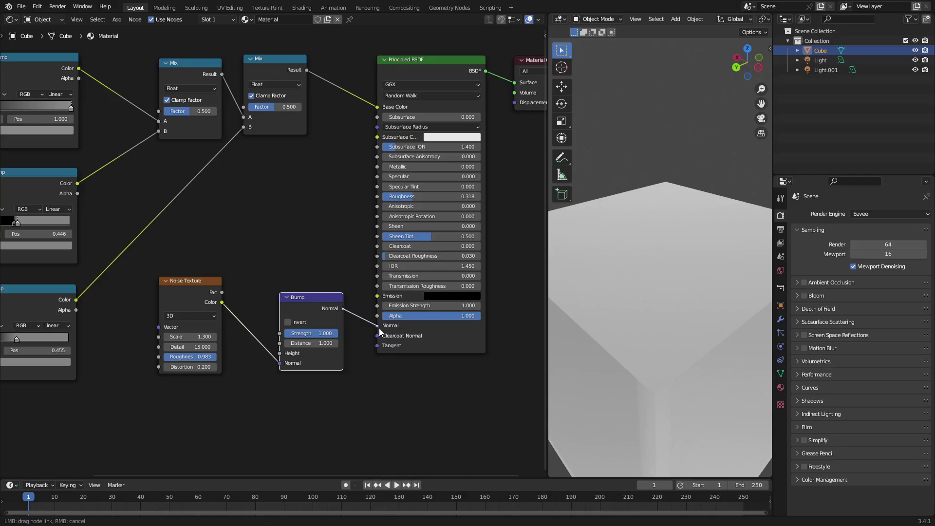